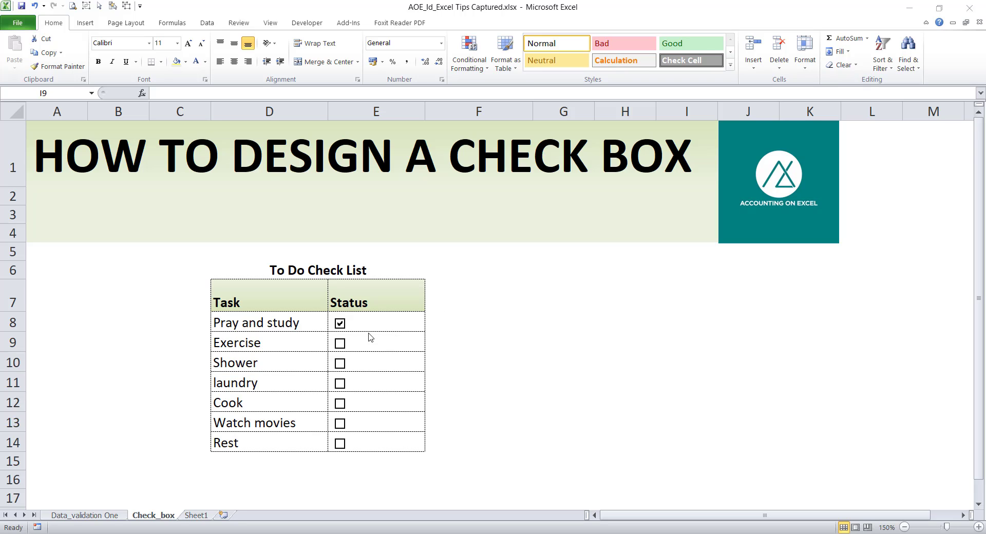
# Tick the status check boxes for Exercise, Shower and laundry to try out the existing list
pyautogui.click(341, 349)
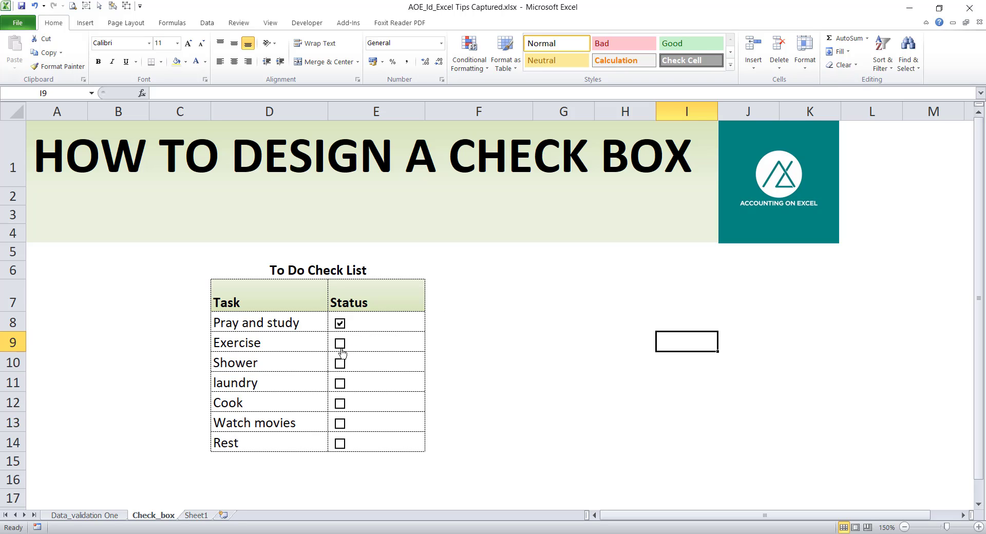
pyautogui.click(342, 349)
pyautogui.click(341, 365)
pyautogui.click(341, 385)
# Delete all seven existing check boxes from the Status column of the To Do Check List
pyautogui.keyDown('ctrl'); pyautogui.click(342, 324); pyautogui.keyUp('ctrl')
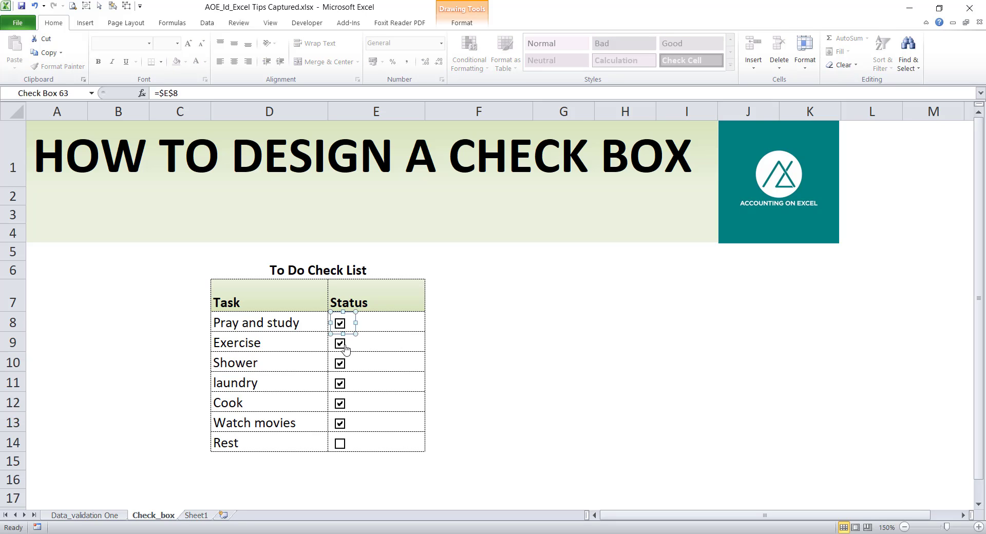
pyautogui.keyDown('ctrl'); pyautogui.click(342, 344); pyautogui.keyUp('ctrl')
pyautogui.keyDown('ctrl'); pyautogui.click(348, 363); pyautogui.keyUp('ctrl')
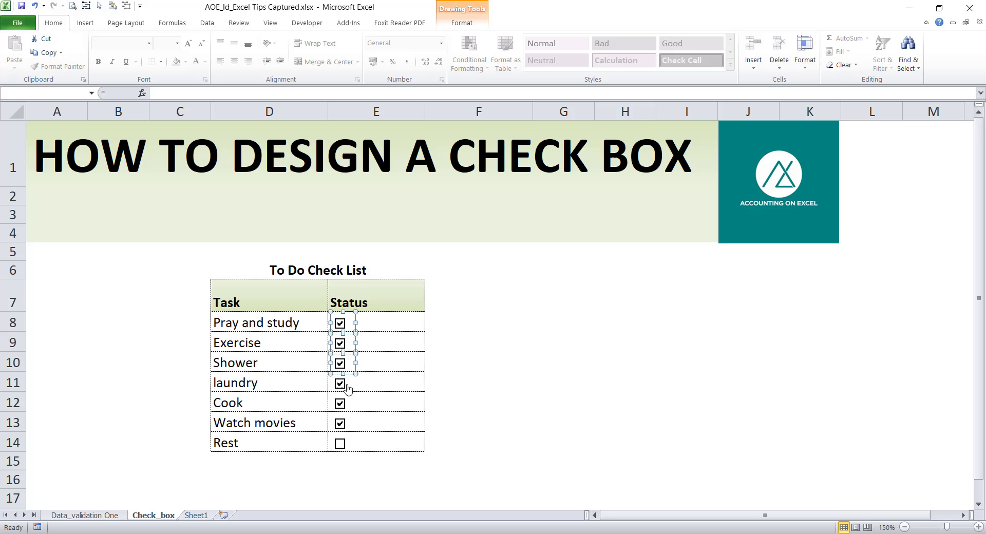
pyautogui.keyDown('ctrl'); pyautogui.click(346, 384); pyautogui.keyUp('ctrl')
pyautogui.keyDown('ctrl'); pyautogui.click(342, 406); pyautogui.keyUp('ctrl')
pyautogui.keyDown('ctrl'); pyautogui.click(341, 424); pyautogui.keyUp('ctrl')
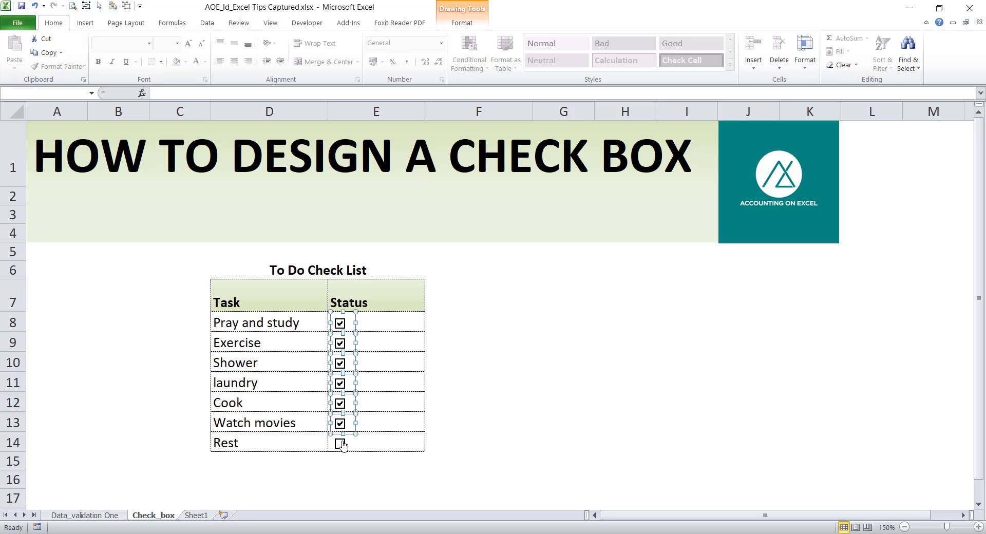
pyautogui.keyDown('ctrl'); pyautogui.click(341, 444); pyautogui.keyUp('ctrl')
pyautogui.press('Delete')
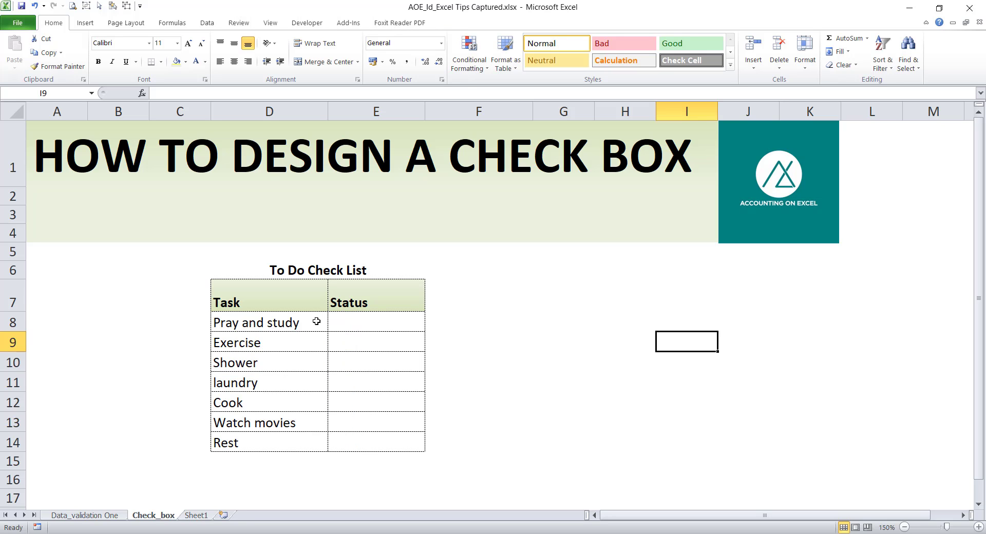
# Clear the leftover linked values from the Status cells E8:E14
pyautogui.moveTo(394, 332); pyautogui.dragTo(363, 444)
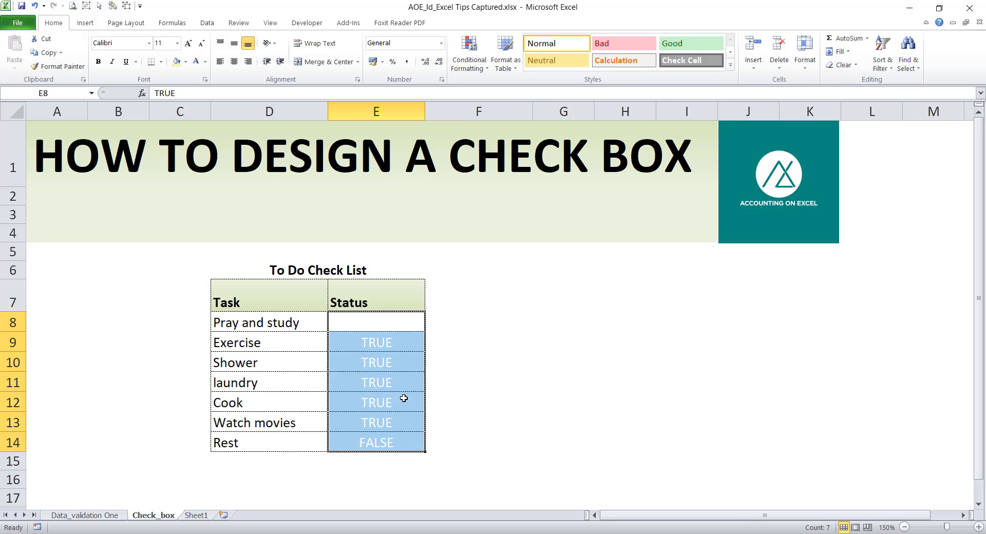
pyautogui.press('Delete')
pyautogui.click(530, 325)
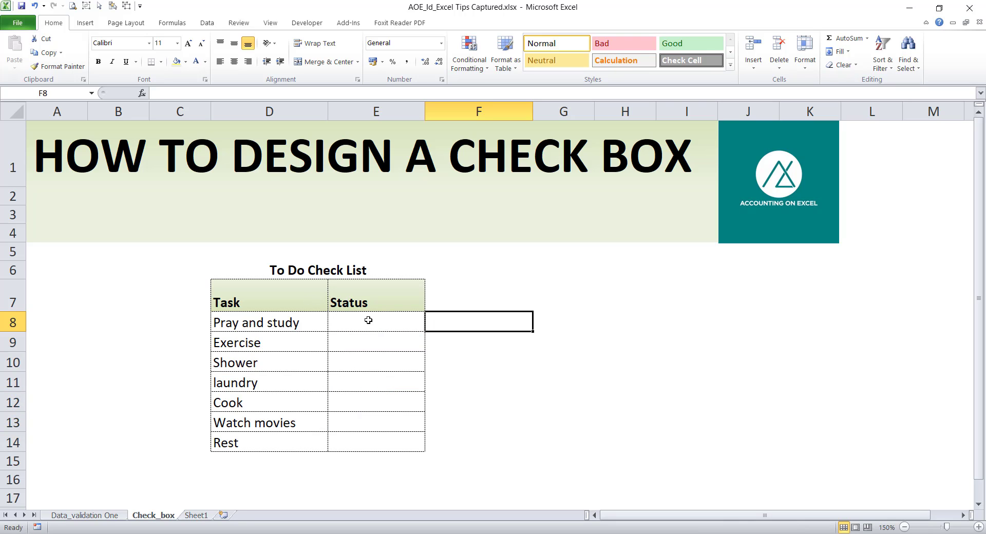
# Check in the ribbon customization options that the Developer tab is enabled
pyautogui.click(343, 327)
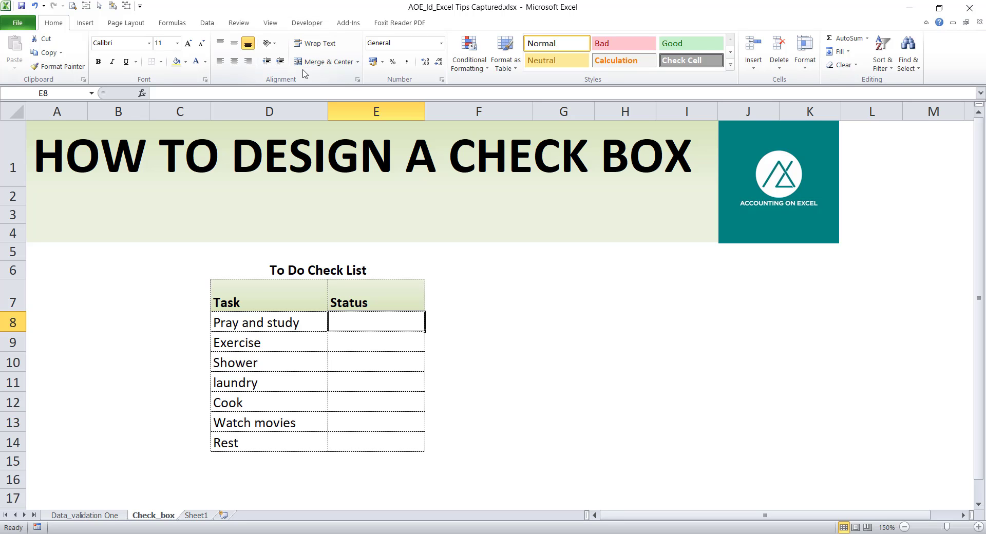
pyautogui.rightClick(132, 73)
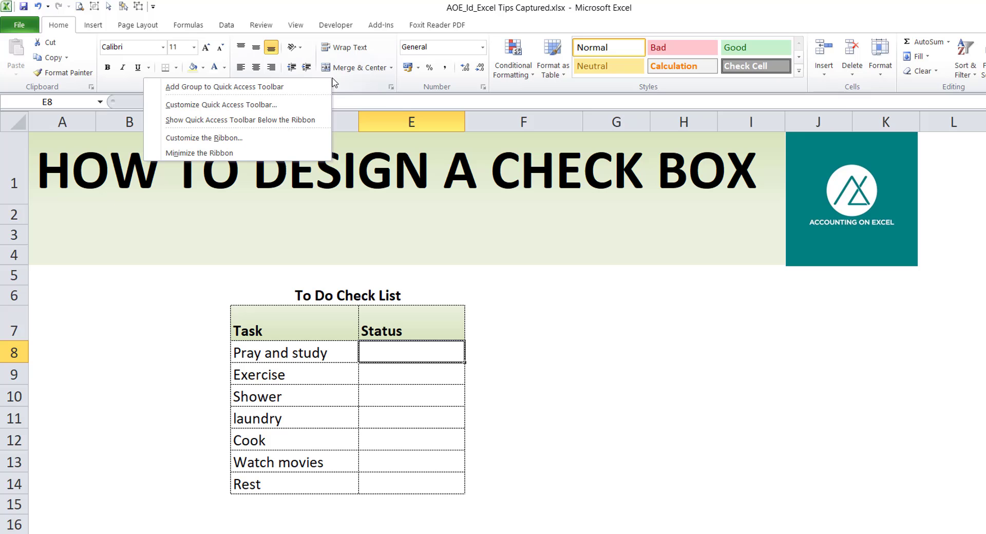
pyautogui.click(293, 137)
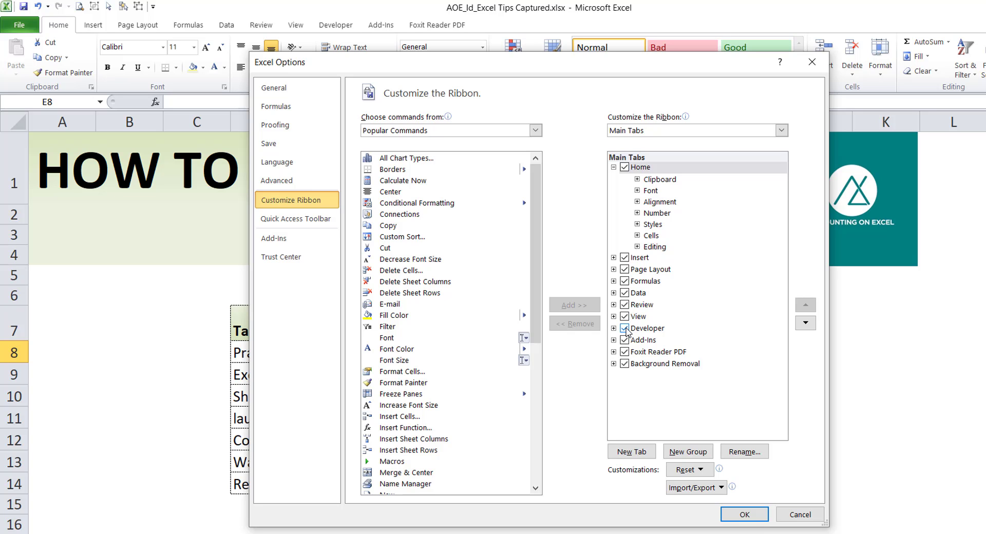
pyautogui.click(735, 518)
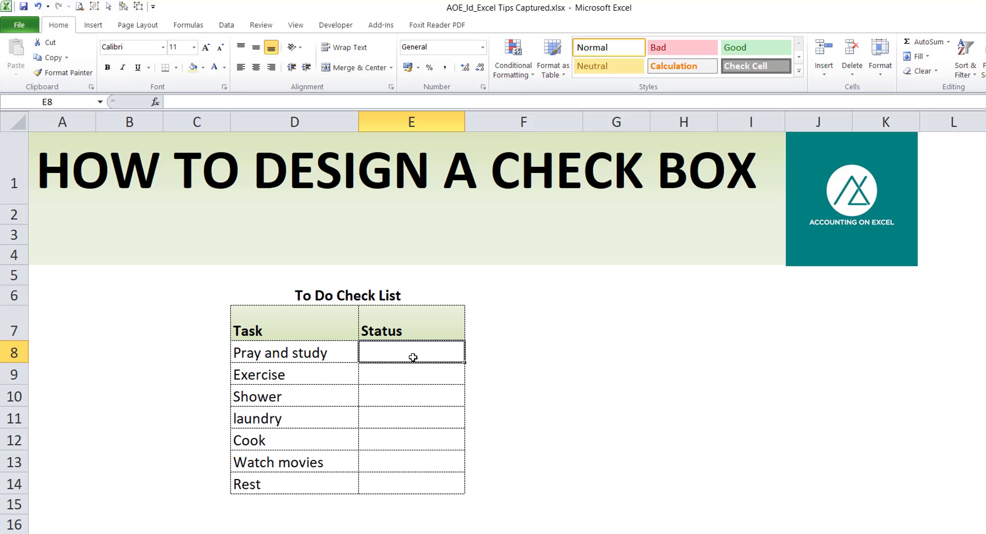
# Insert a Form Controls check box in Status cell E8, beside Pray and study
pyautogui.click(345, 26)
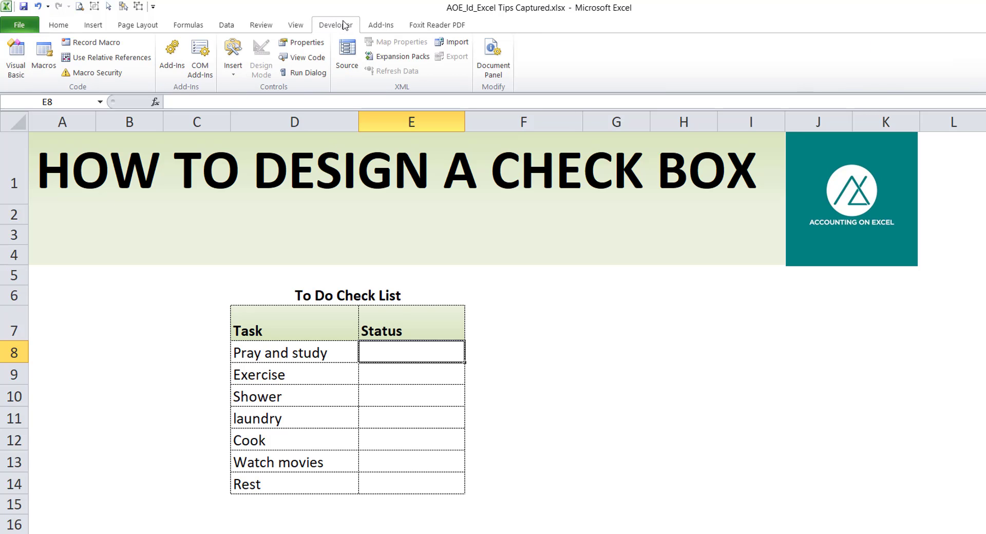
pyautogui.click(234, 69)
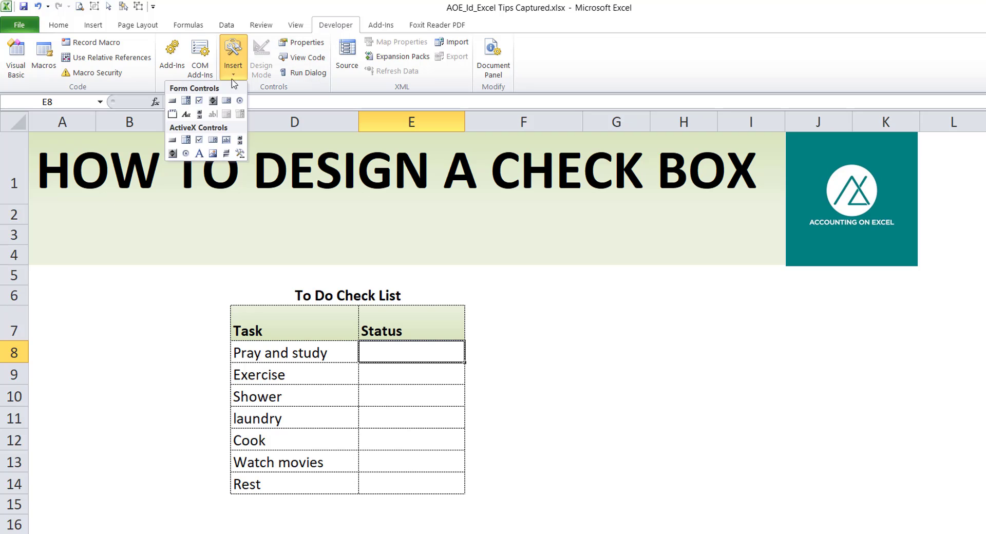
pyautogui.click(199, 101)
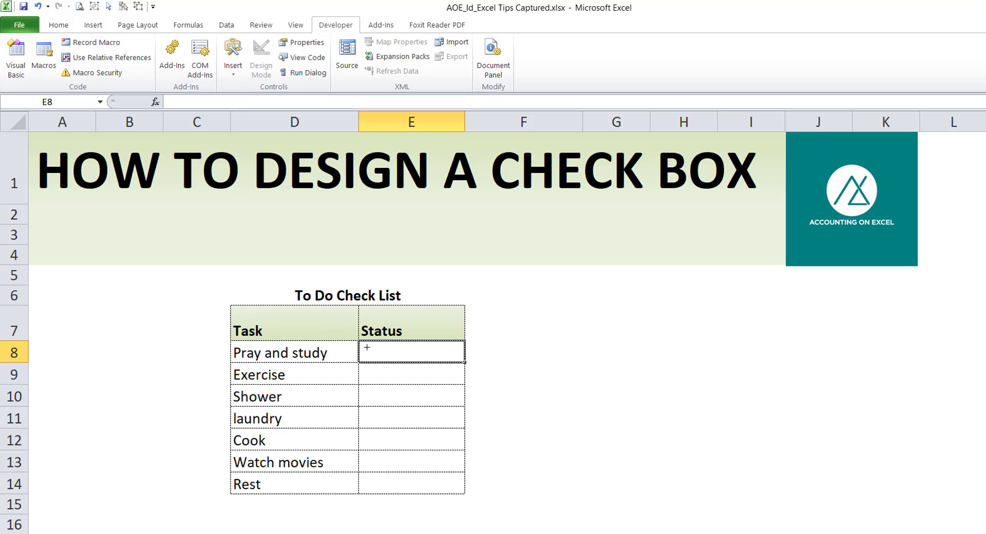
pyautogui.moveTo(367, 347)
pyautogui.mouseDown()
pyautogui.moveTo(377, 355)
pyautogui.moveTo(379, 344)
pyautogui.moveTo(394, 370)
pyautogui.moveTo(378, 351)
pyautogui.mouseUp()
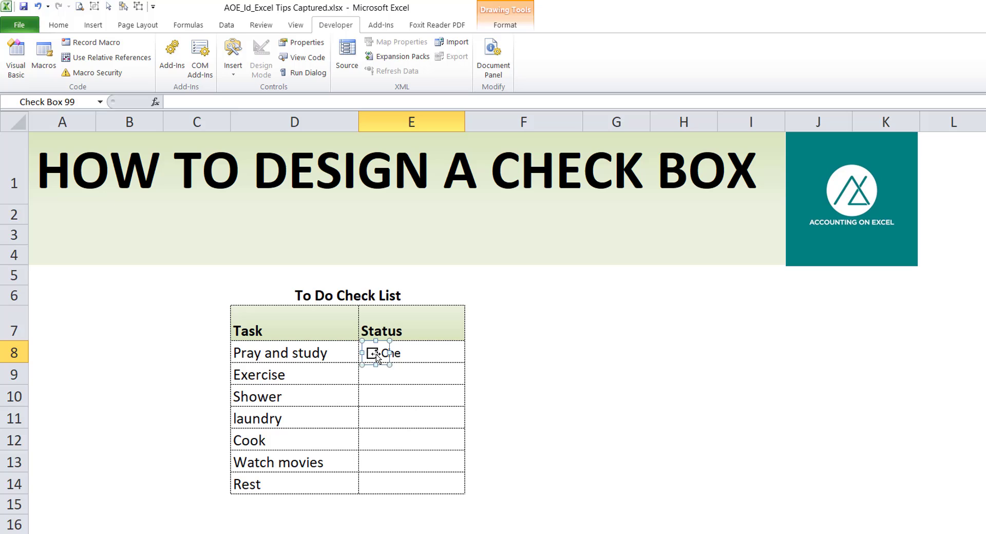
pyautogui.click(480, 352)
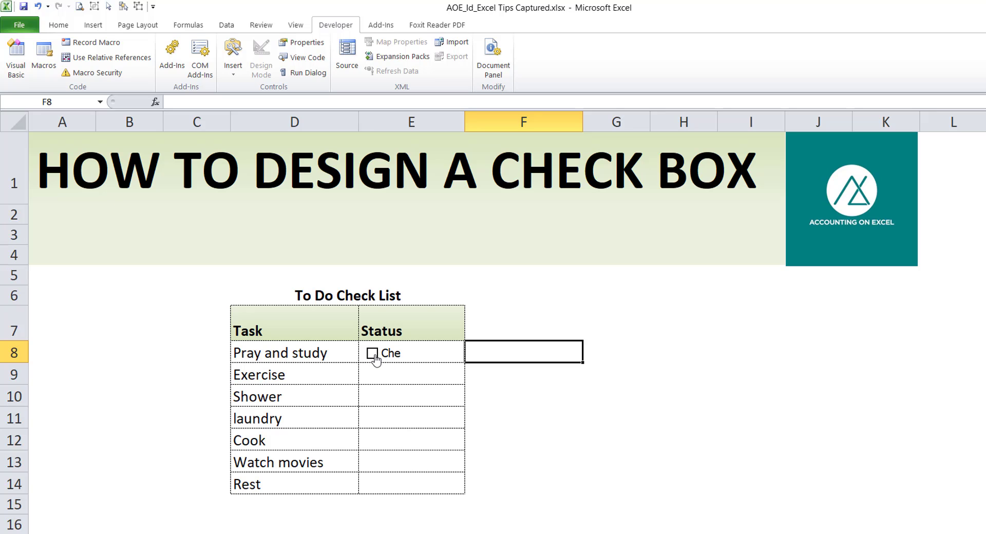
# Remove the label text from the check box in E8 so only the box remains
pyautogui.rightClick(375, 358)
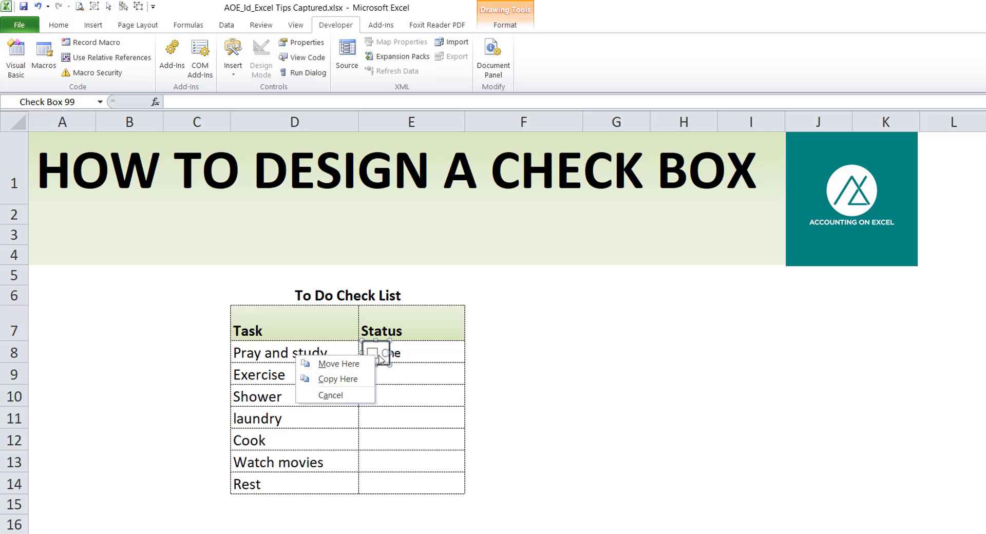
pyautogui.rightClick(379, 356)
pyautogui.click(334, 412)
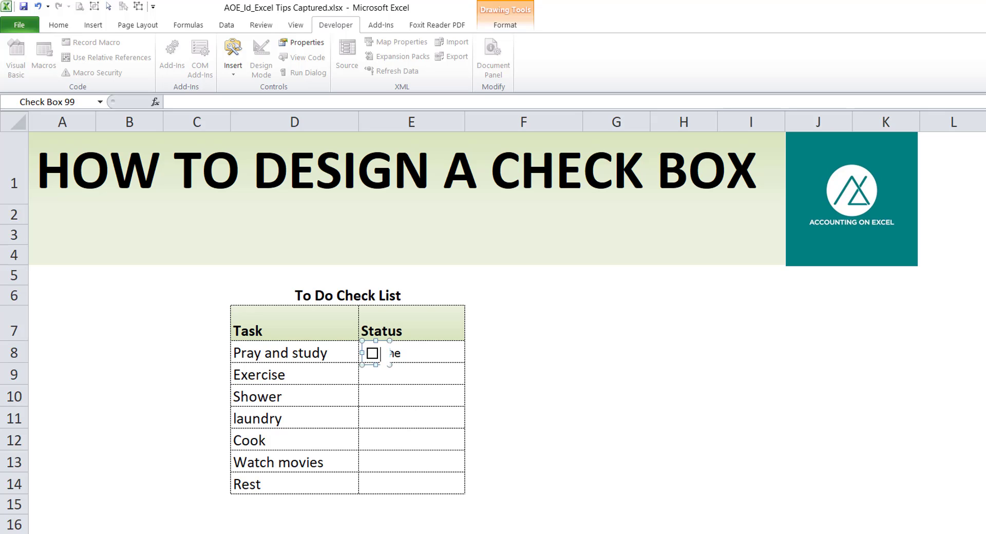
pyautogui.click(514, 347)
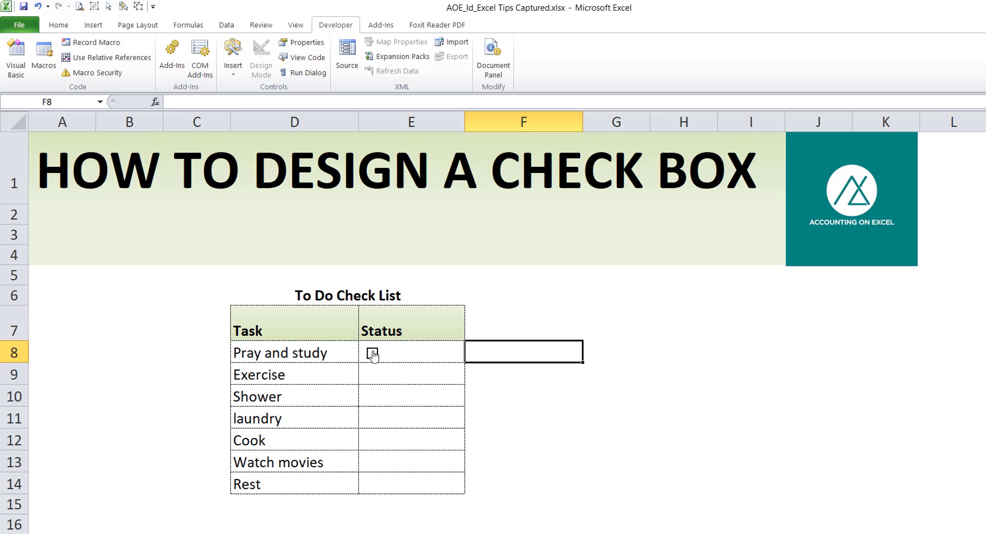
pyautogui.click(400, 355)
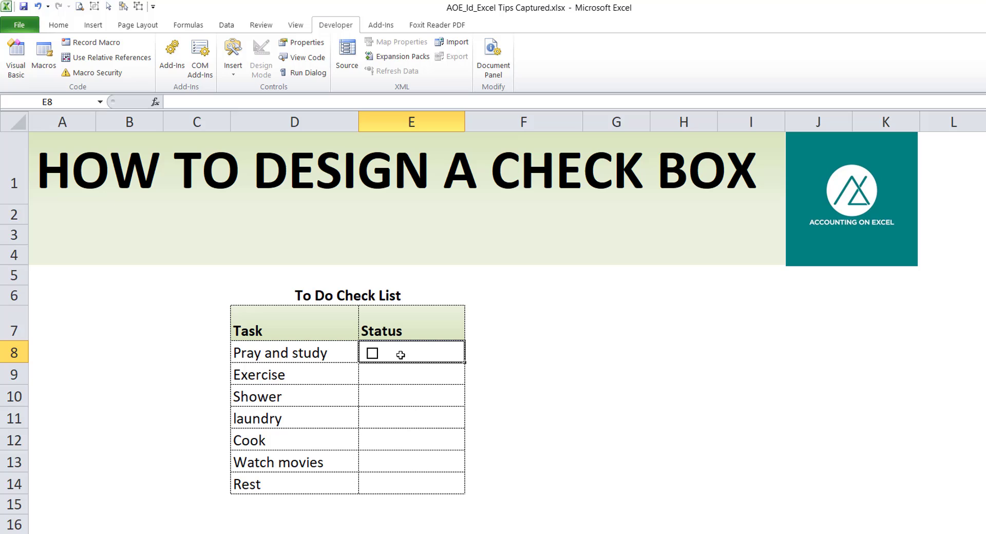
# Set the cell link of the Pray and study check box to $E$8 in Format Control
pyautogui.rightClick(377, 361)
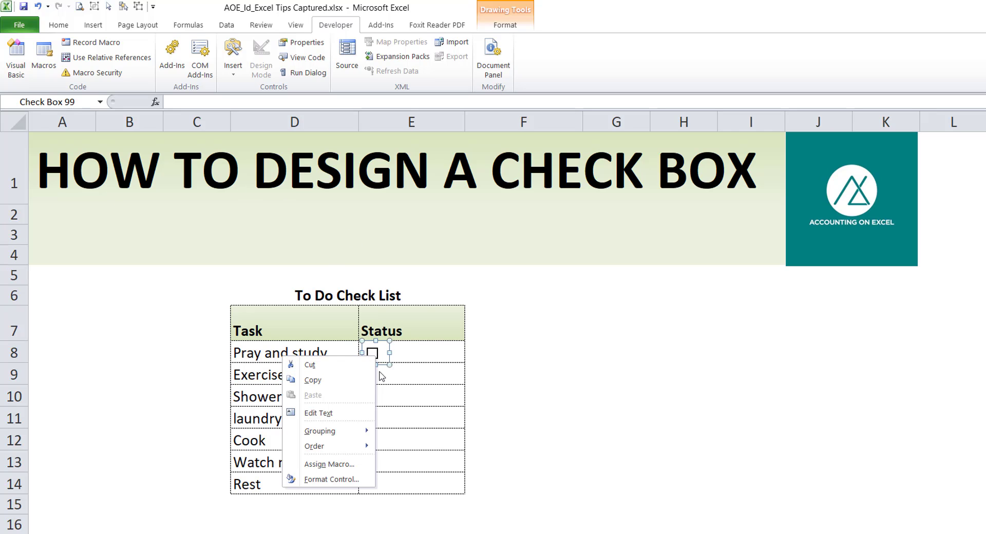
pyautogui.press('Escape')
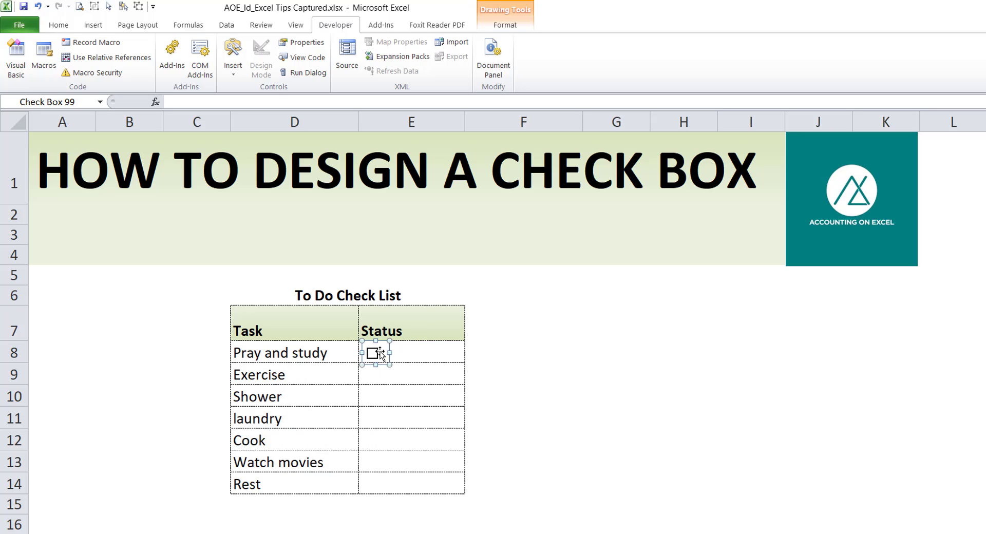
pyautogui.rightClick(380, 355)
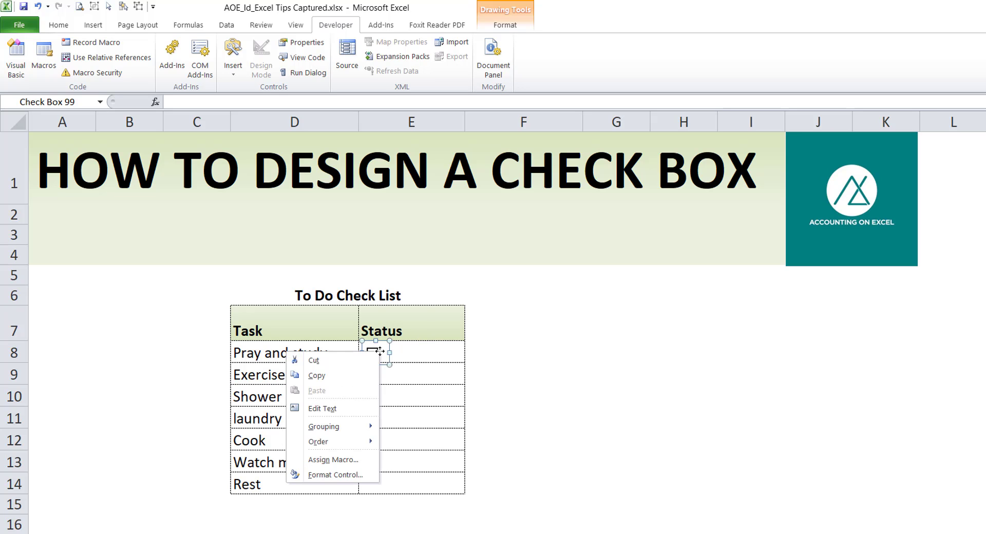
pyautogui.click(323, 474)
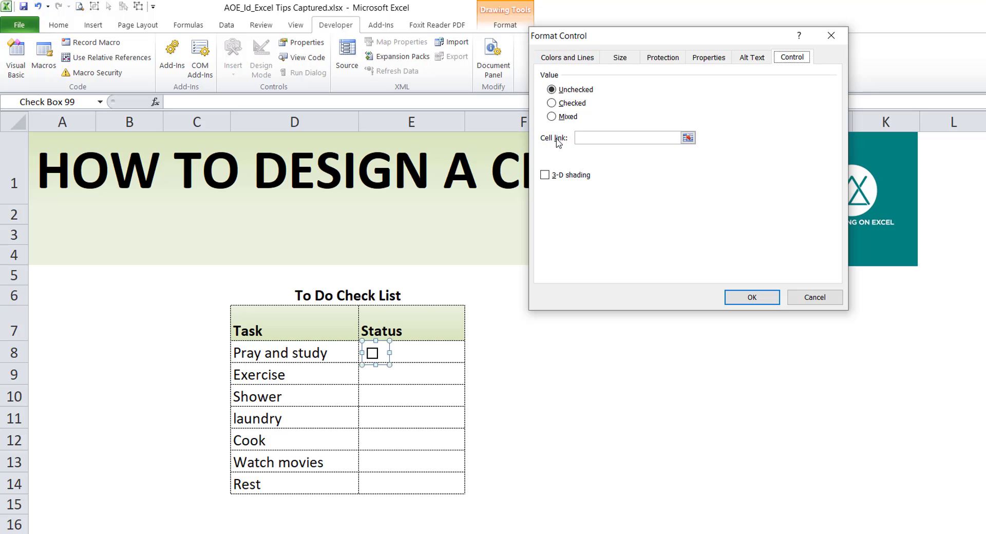
pyautogui.click(579, 137)
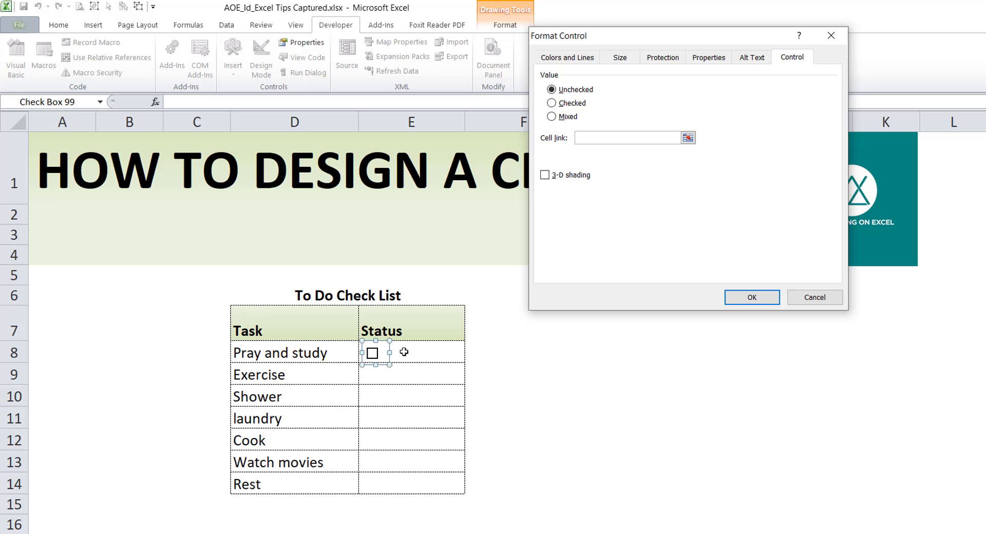
pyautogui.click(404, 351)
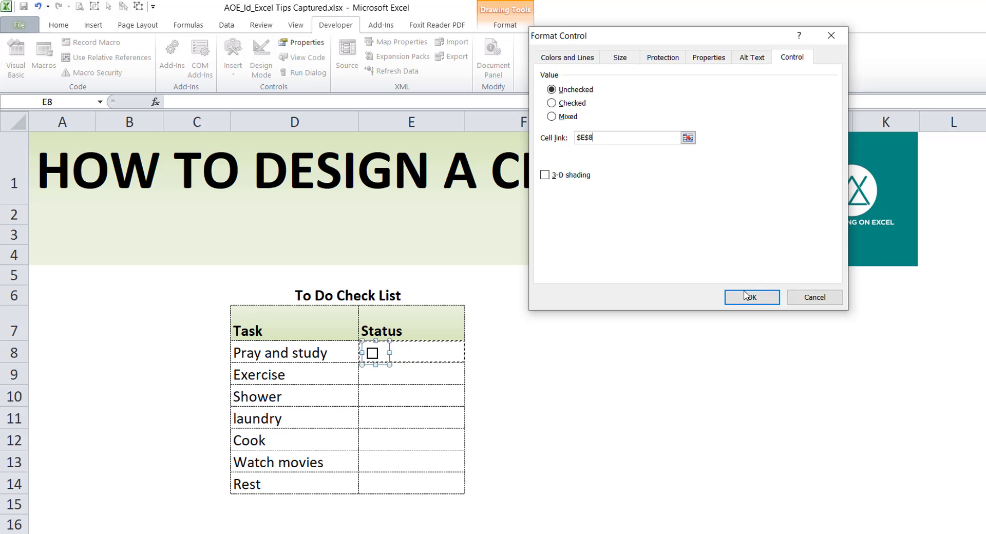
pyautogui.click(733, 303)
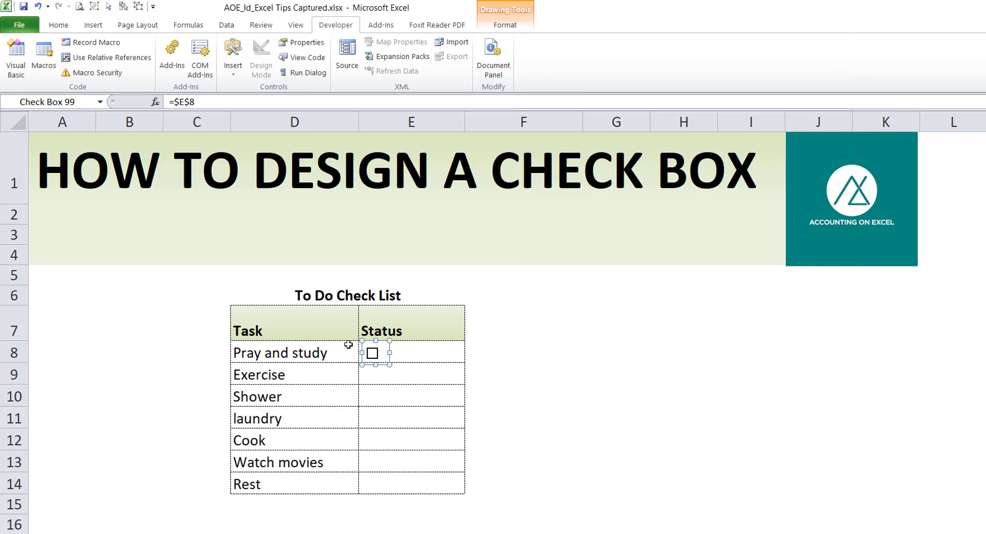
# Copy cell E8 with its check box into E9:E14 for the remaining tasks
pyautogui.click(400, 351)
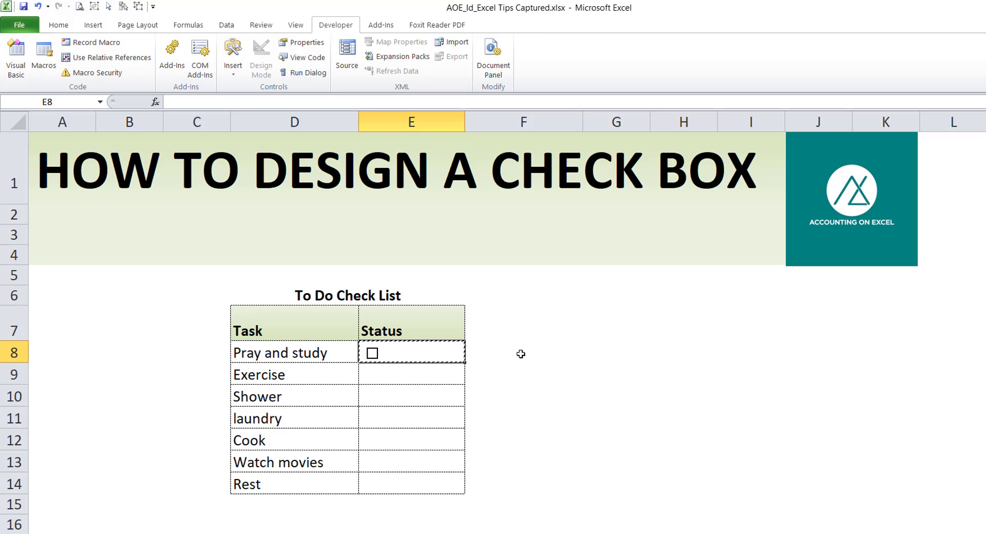
pyautogui.hotkey('ctrl', 'c')
pyautogui.moveTo(401, 377); pyautogui.dragTo(372, 481)
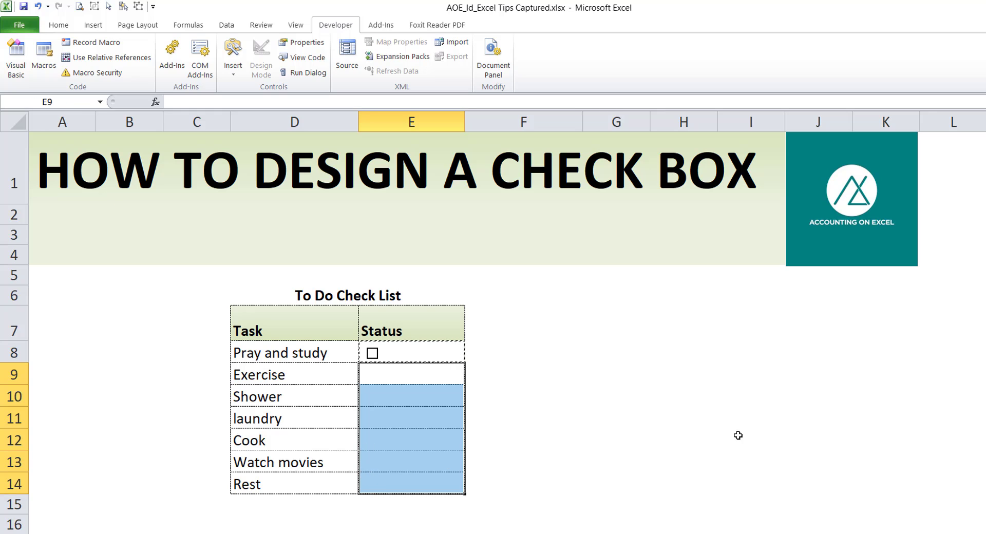
pyautogui.hotkey('ctrl', 'v')
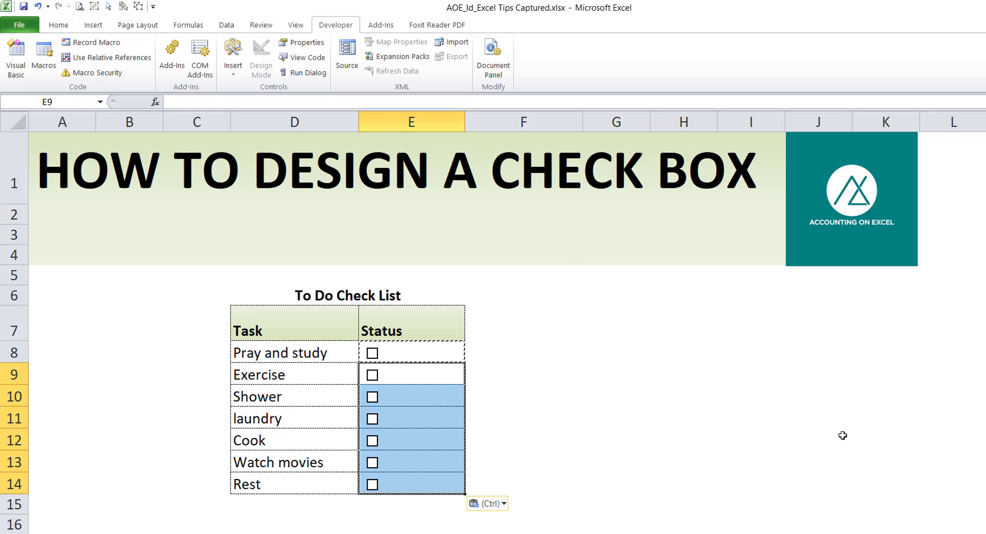
pyautogui.press('Escape')
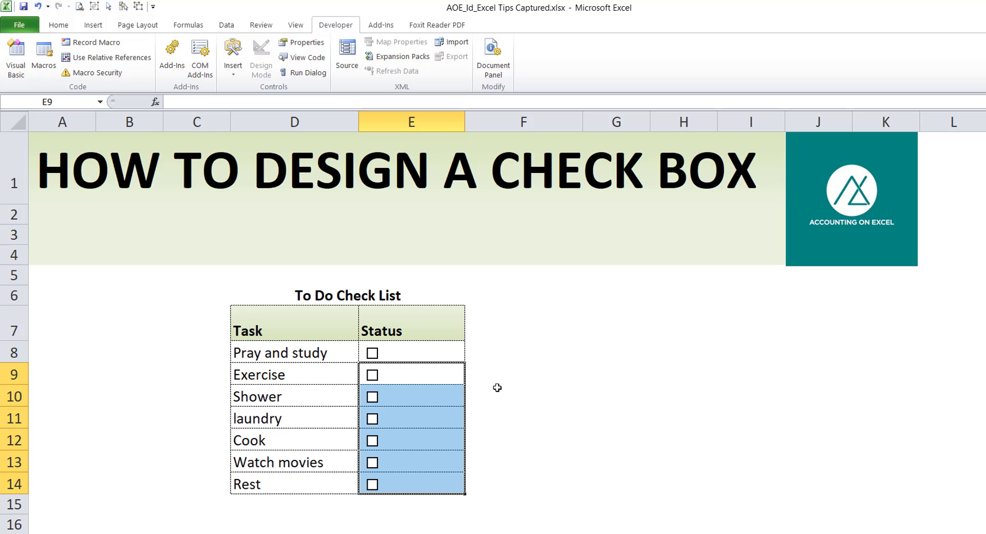
pyautogui.click(531, 366)
# Tick the Pray and study check box, and set the Exercise check box's cell link to $E$9 in Format Control
pyautogui.click(372, 354)
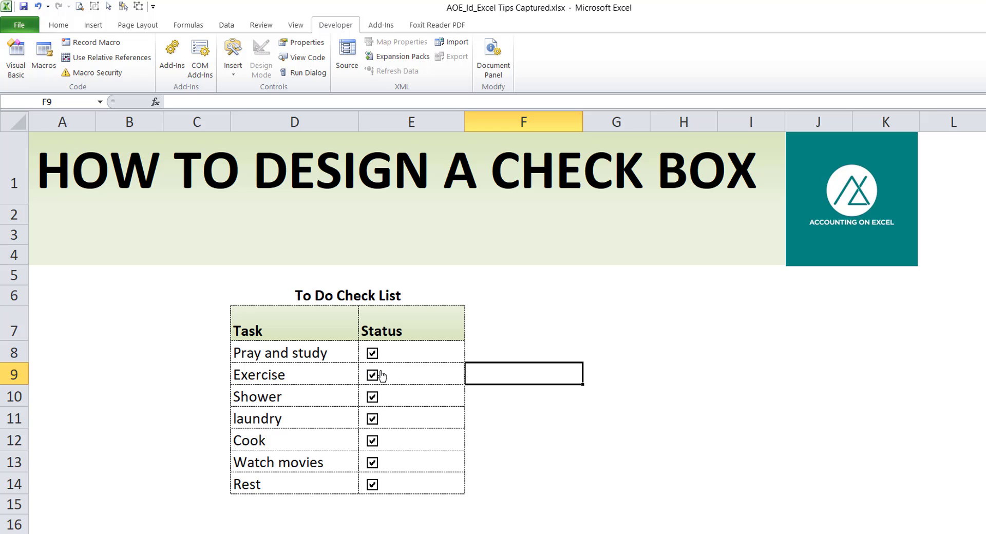
pyautogui.rightClick(372, 379)
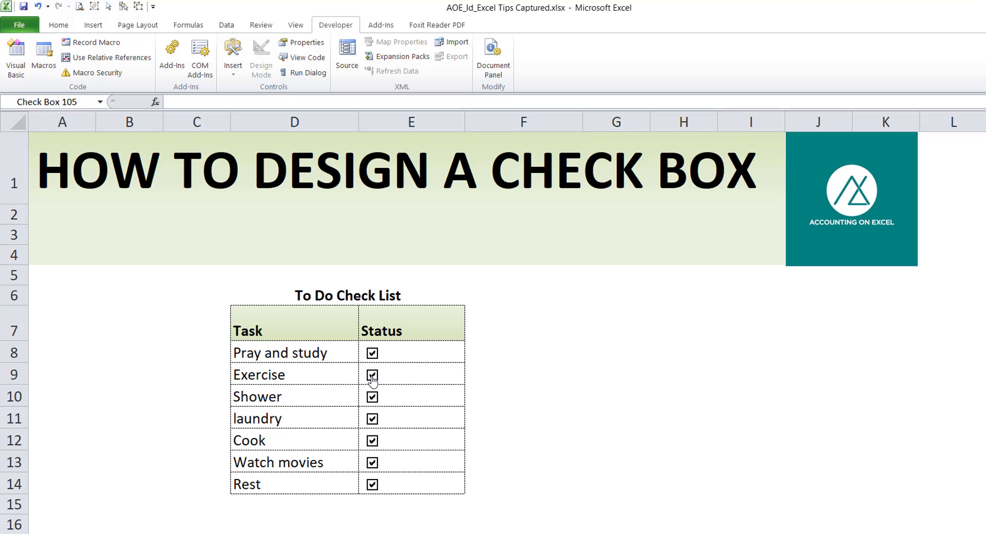
pyautogui.rightClick(384, 376)
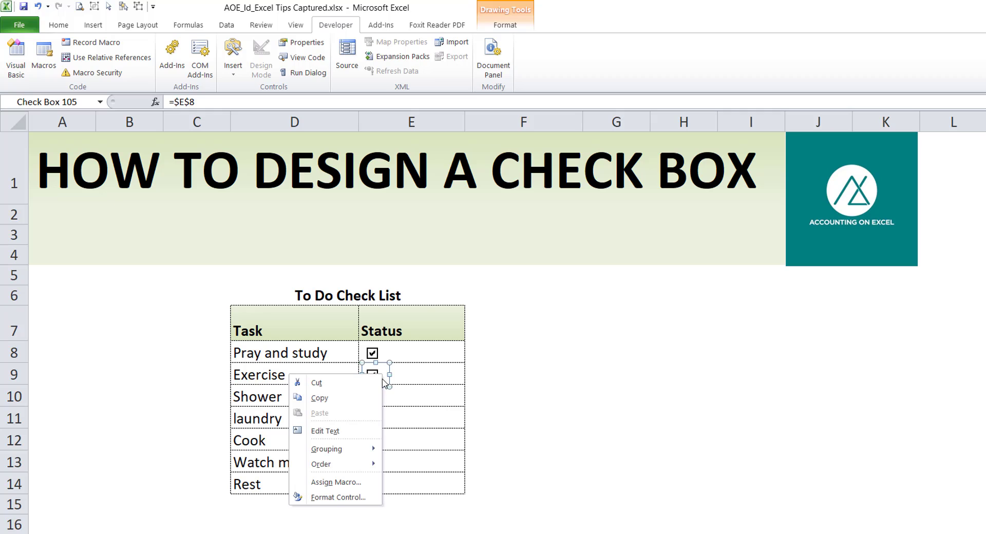
pyautogui.click(338, 497)
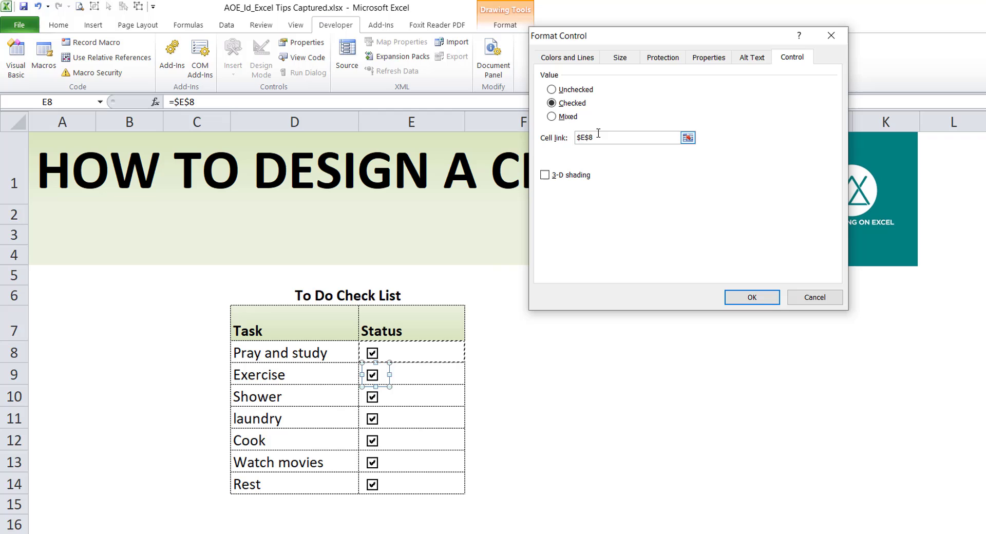
pyautogui.moveTo(598, 134); pyautogui.dragTo(575, 137)
pyautogui.click(441, 375)
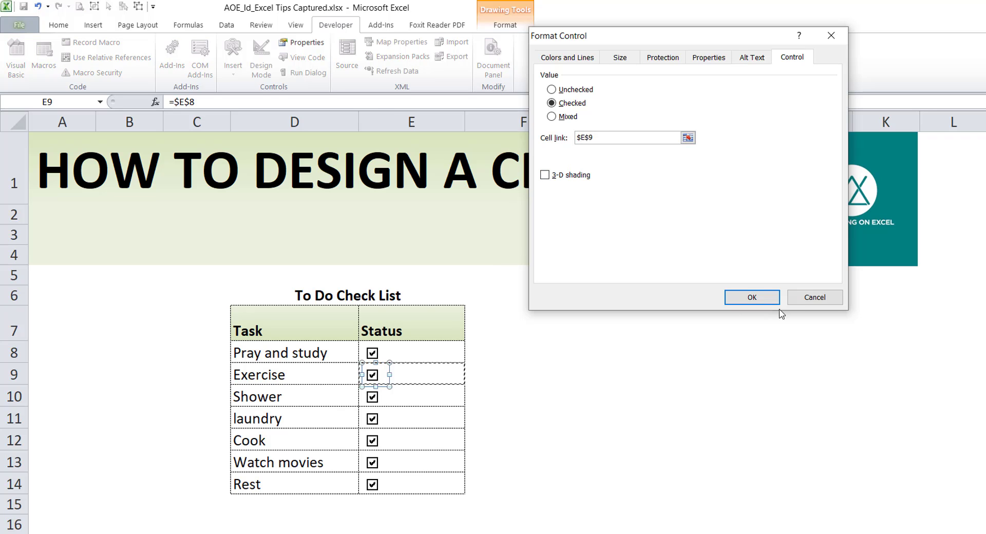
pyautogui.click(754, 298)
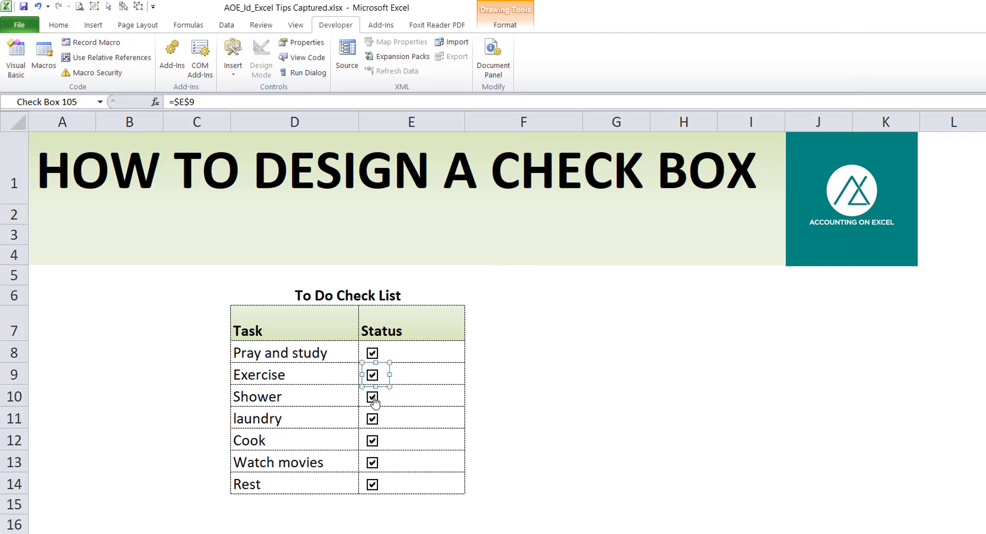
# Set the cell link of the Shower check box to $E$10 in Format Control
pyautogui.rightClick(375, 400)
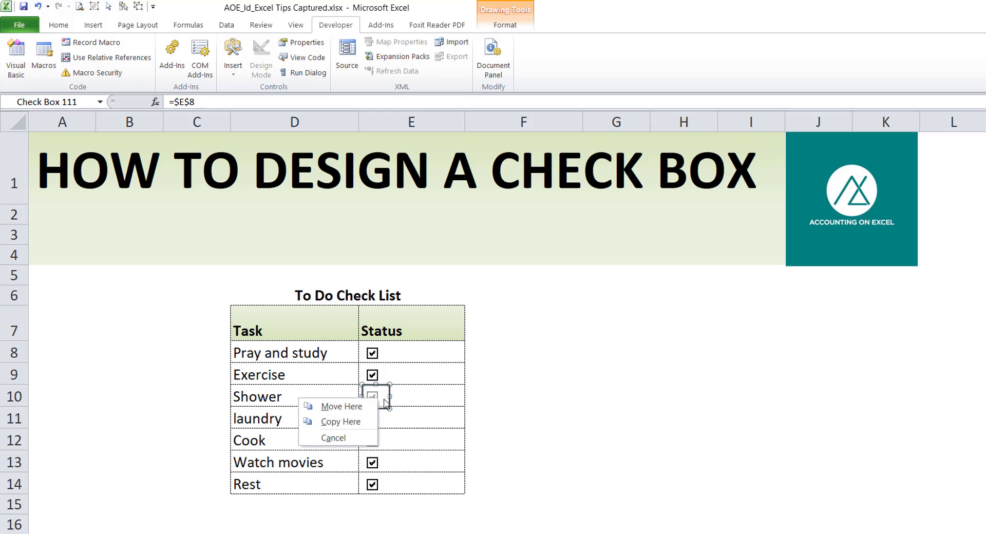
pyautogui.rightClick(386, 402)
pyautogui.click(339, 504)
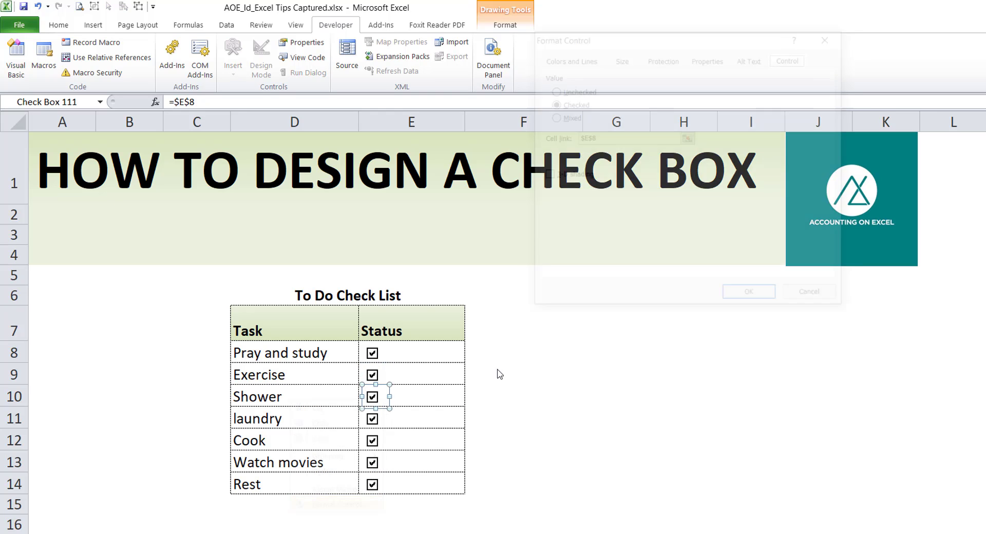
pyautogui.click(590, 135)
pyautogui.doubleClick(590, 134)
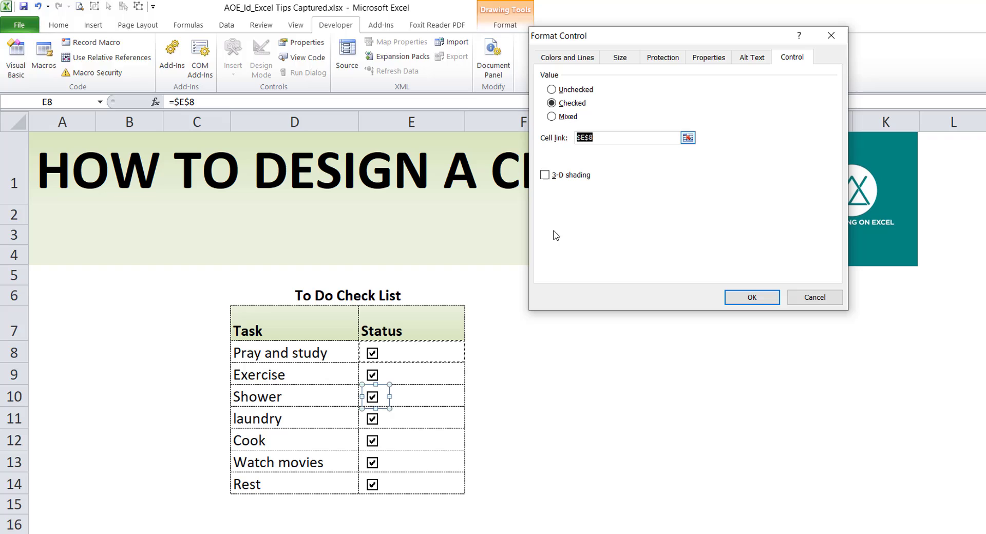
pyautogui.click(418, 395)
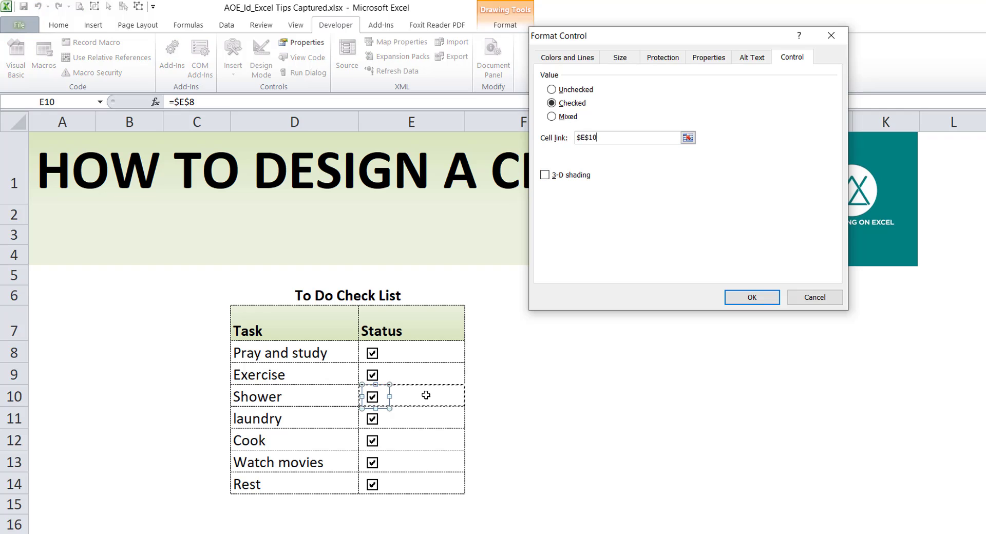
pyautogui.click(762, 300)
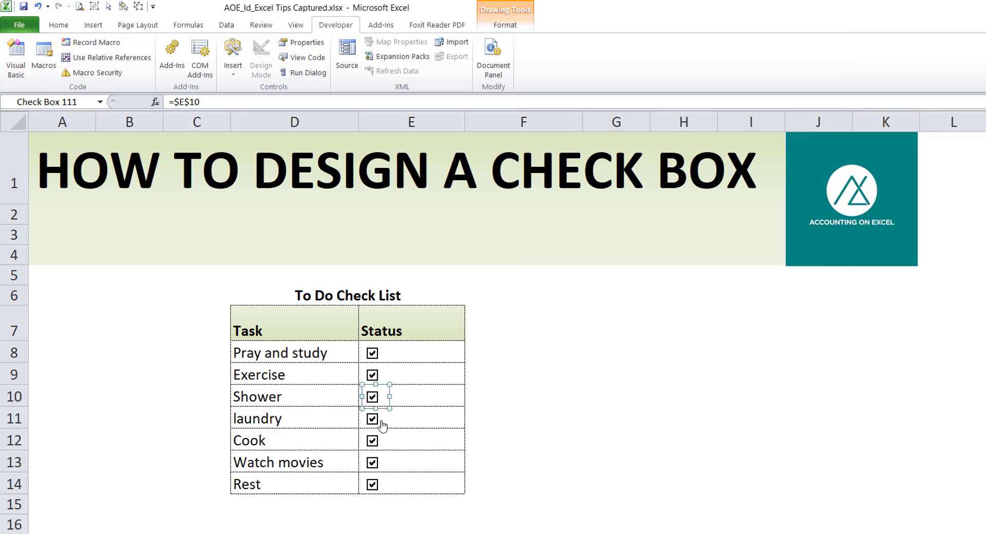
# Set the cell link of the laundry check box to $E$11 in Format Control
pyautogui.rightClick(382, 425)
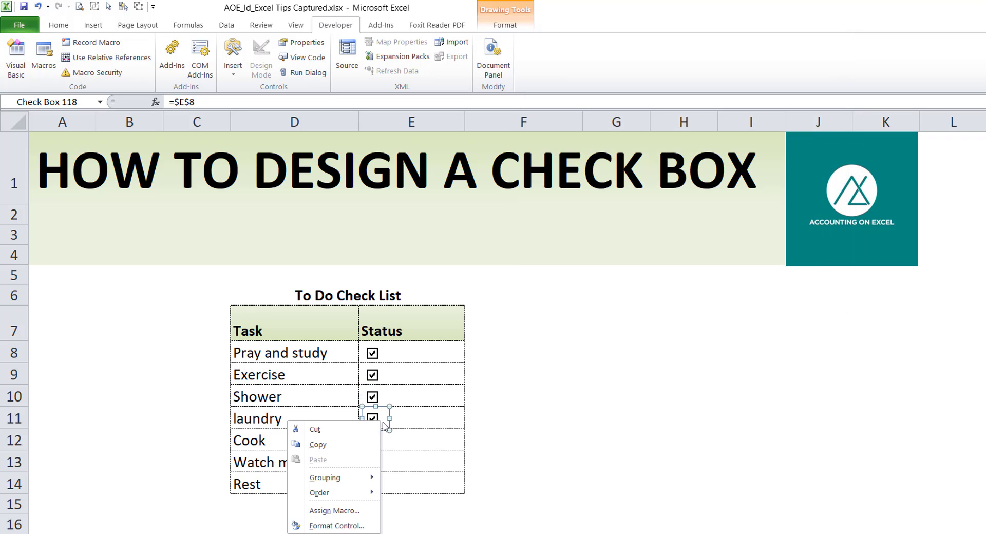
pyautogui.click(337, 525)
pyautogui.click(618, 138)
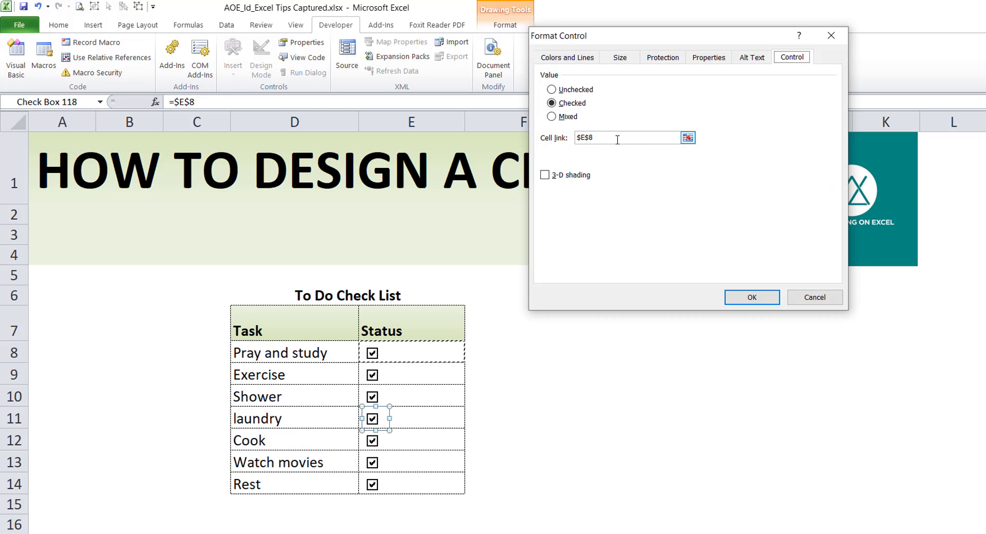
pyautogui.moveTo(618, 139); pyautogui.dragTo(576, 138)
pyautogui.click(419, 412)
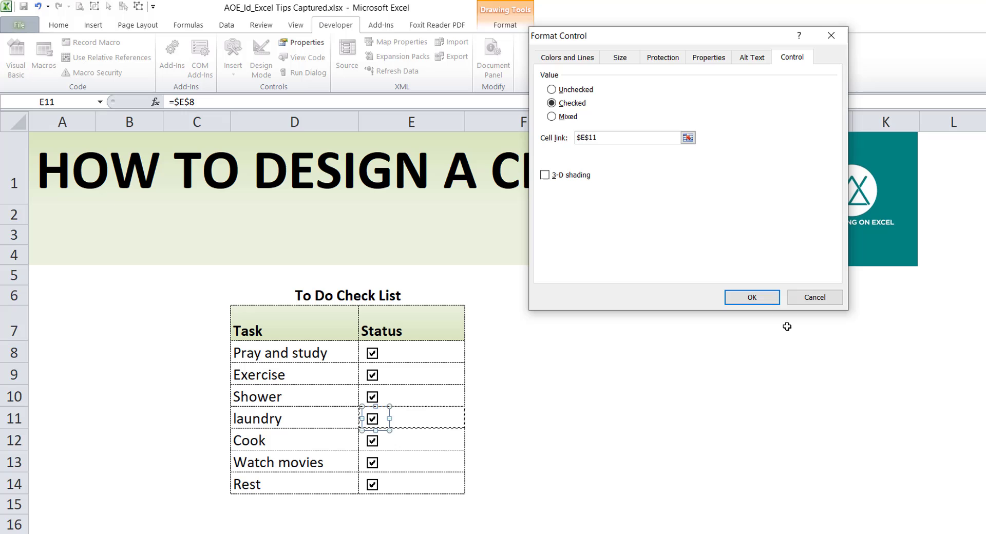
pyautogui.click(765, 300)
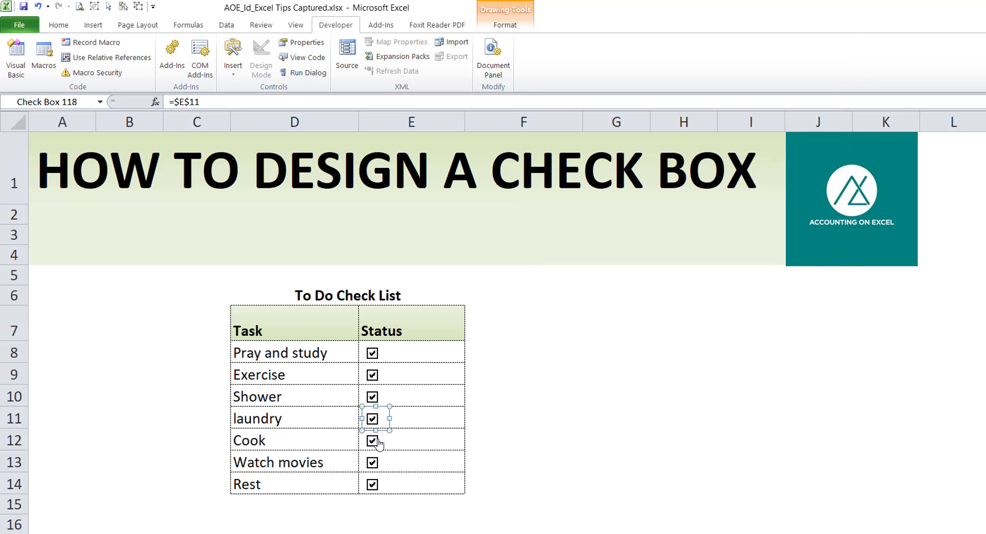
# Set the cell link of the Cook check box to $E$12 in Format Control
pyautogui.rightClick(378, 443)
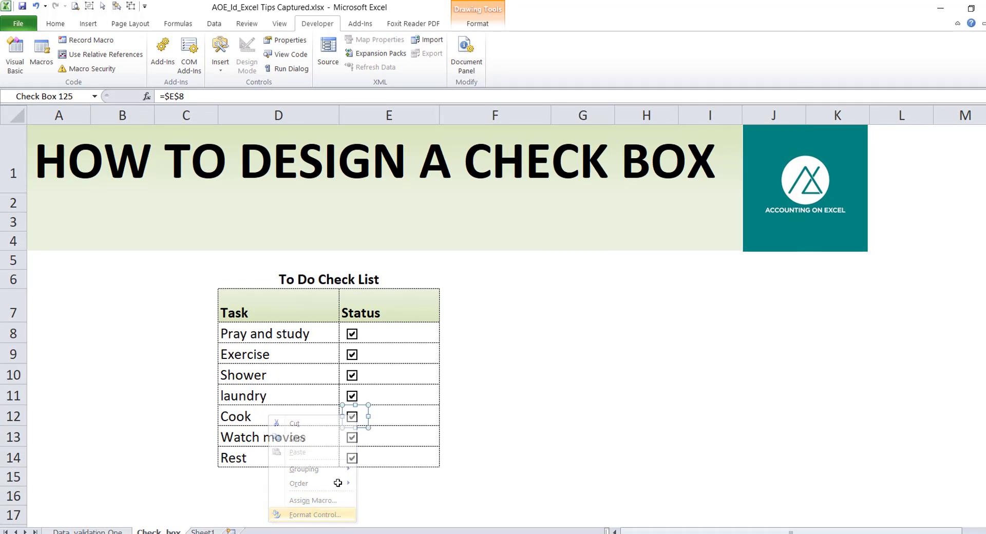
pyautogui.click(314, 514)
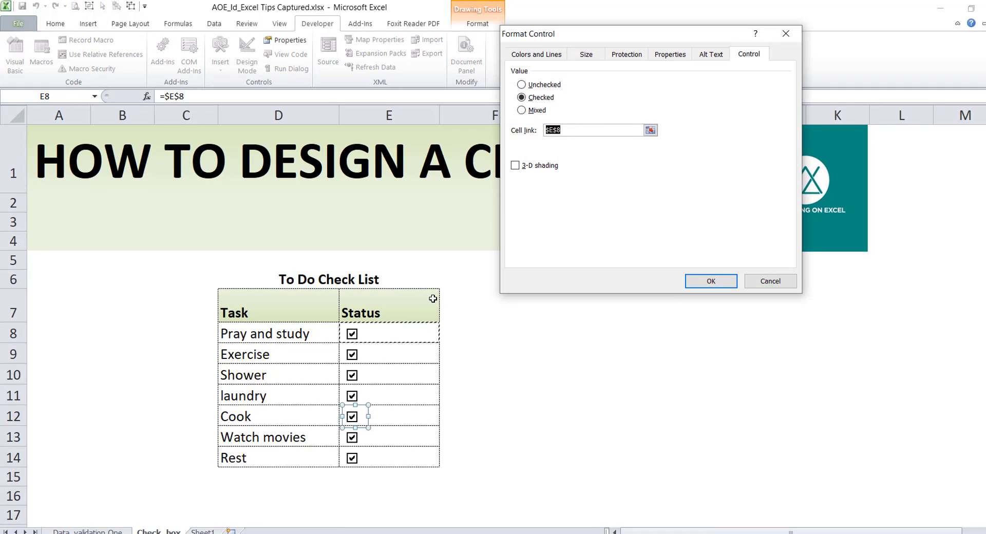
pyautogui.click(400, 414)
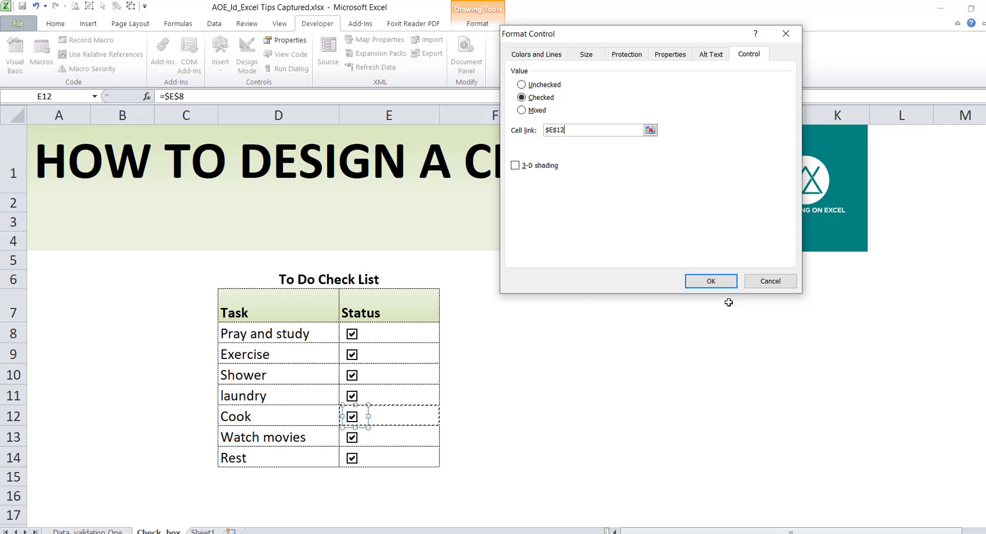
pyautogui.click(710, 281)
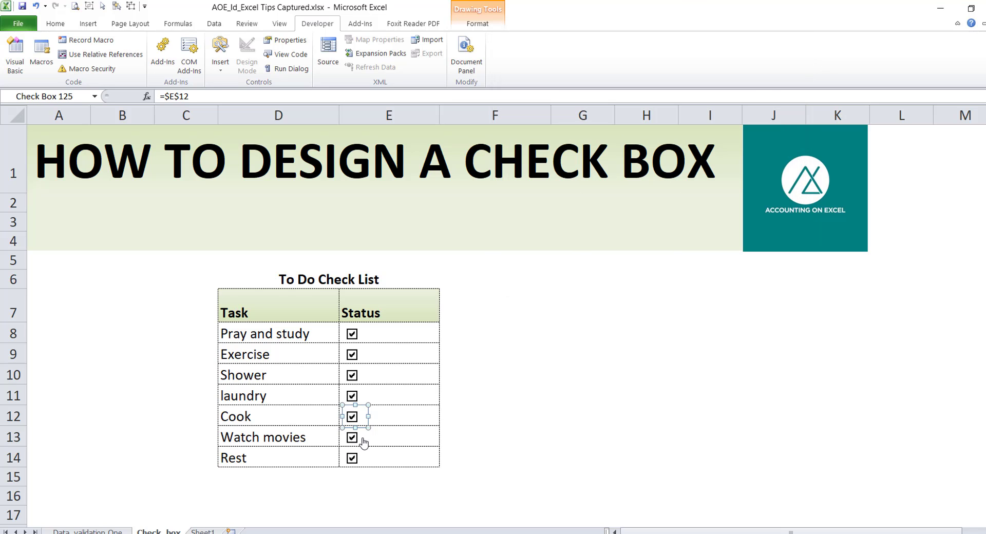
# Set the cell link of the Watch movies check box to $E$13 in Format Control
pyautogui.rightClick(363, 443)
pyautogui.rightClick(364, 438)
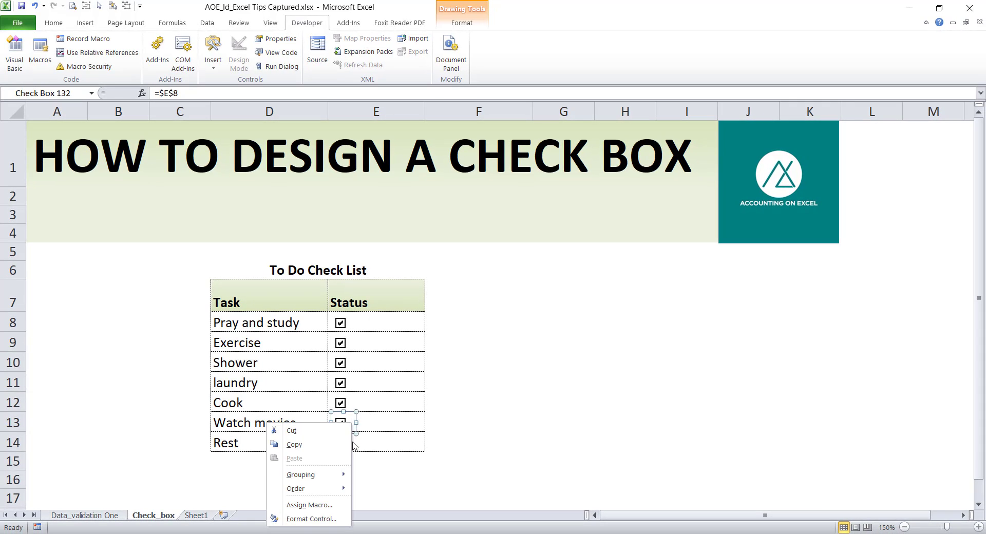
pyautogui.click(311, 519)
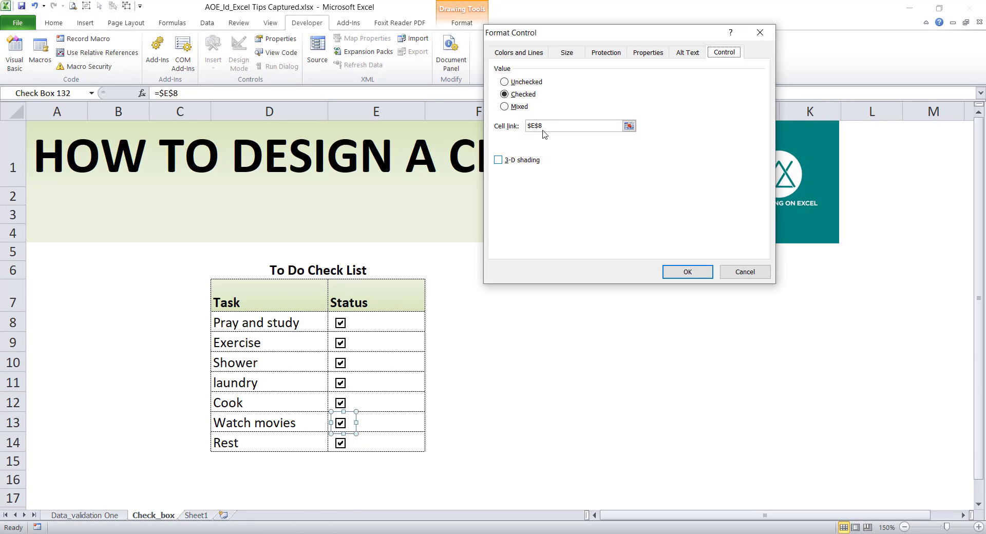
pyautogui.moveTo(544, 126); pyautogui.dragTo(527, 125)
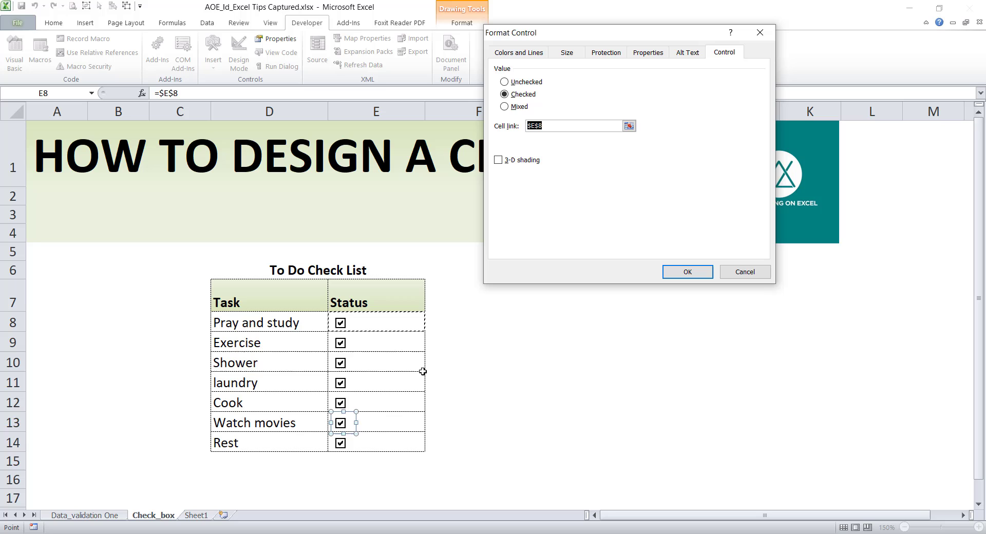
pyautogui.click(421, 418)
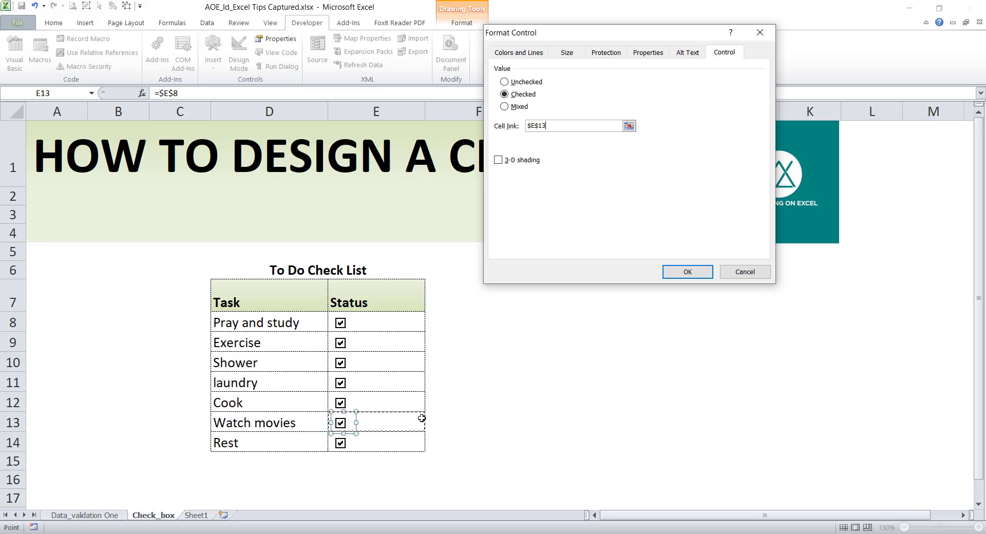
pyautogui.click(687, 271)
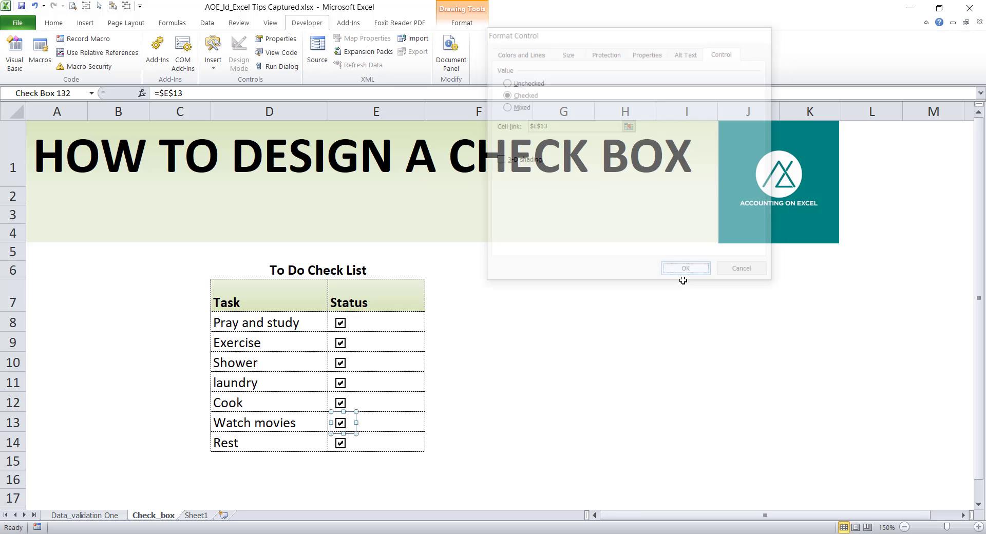
# Set the cell link of the Rest check box to $E$14 in Format Control
pyautogui.rightClick(347, 447)
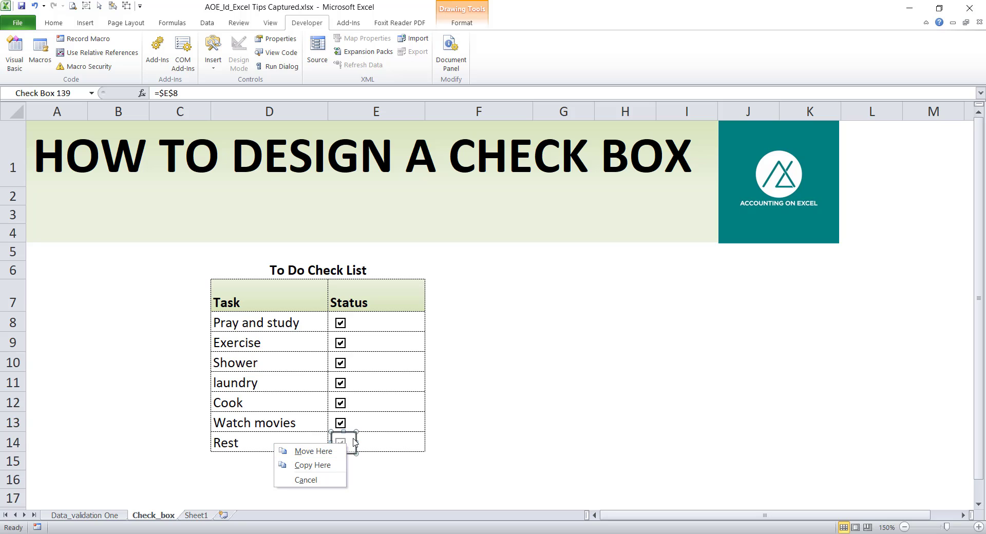
pyautogui.press('Escape')
pyautogui.rightClick(349, 445)
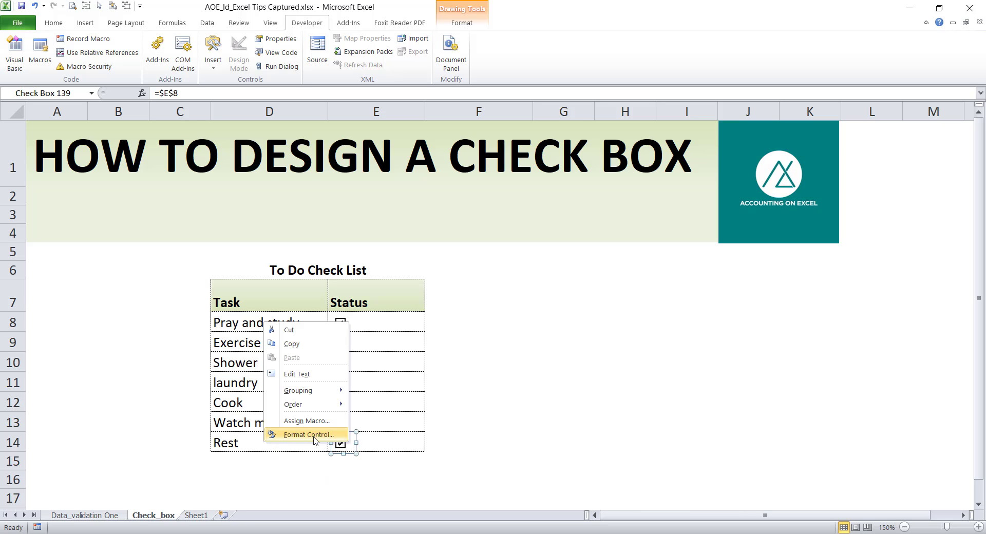
pyautogui.click(308, 435)
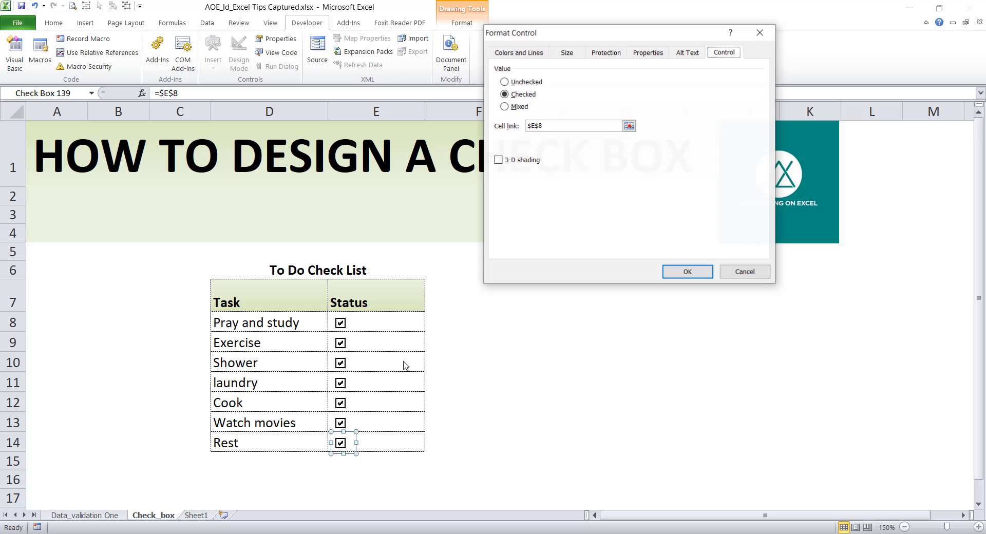
pyautogui.moveTo(559, 128); pyautogui.dragTo(528, 126)
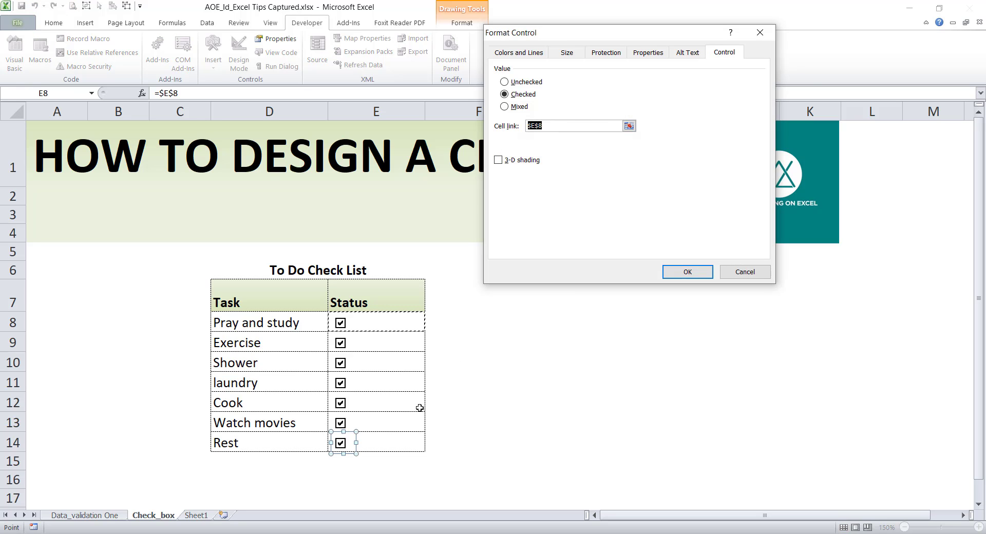
pyautogui.click(380, 442)
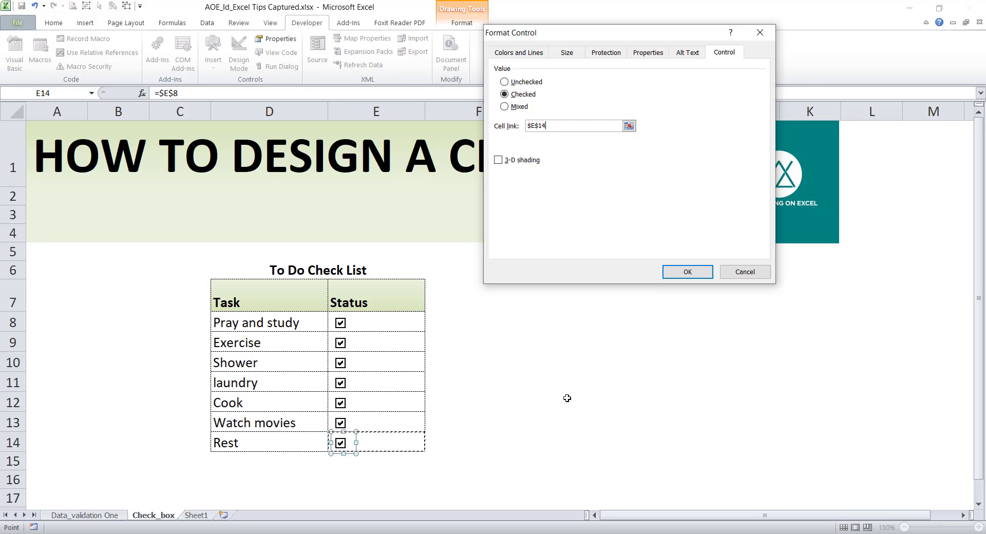
pyautogui.click(688, 272)
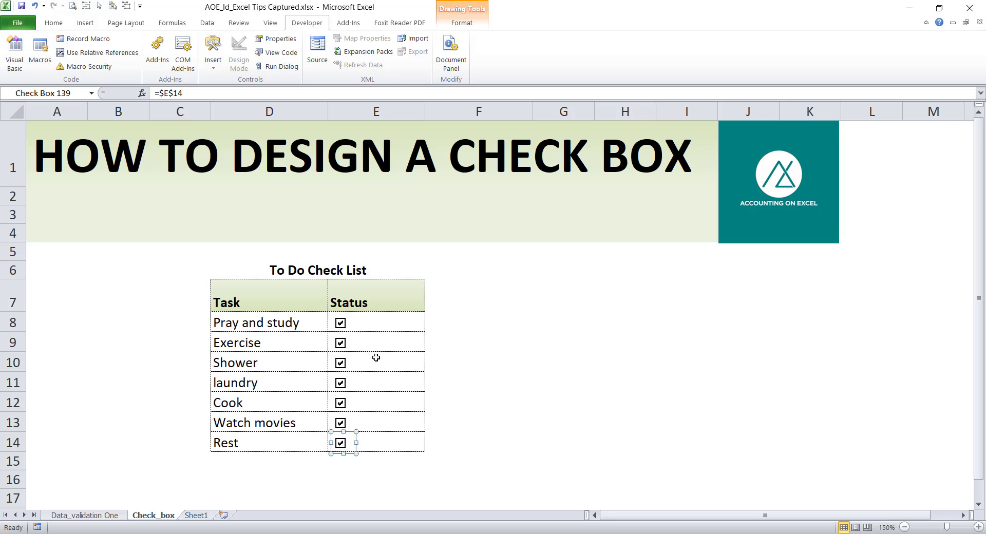
# Untick all seven Status check boxes one by one, from Pray and study down to Rest
pyautogui.click(457, 365)
pyautogui.click(340, 325)
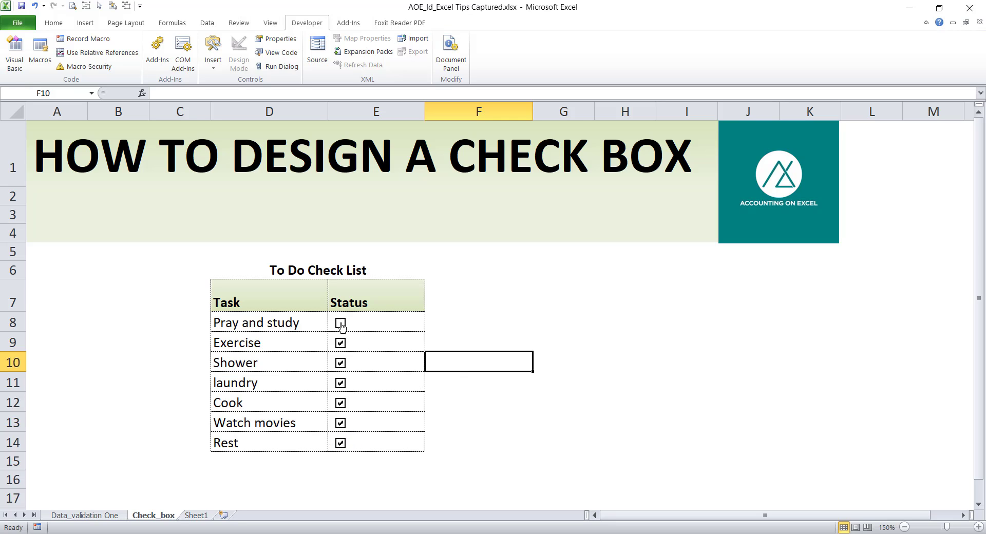
pyautogui.click(340, 343)
pyautogui.click(341, 364)
pyautogui.click(341, 384)
pyautogui.click(340, 404)
pyautogui.click(340, 423)
pyautogui.click(341, 444)
# Set the font colour of Status cells E8:E14 to white to hide the linked TRUE/FALSE values
pyautogui.moveTo(384, 322); pyautogui.dragTo(368, 433)
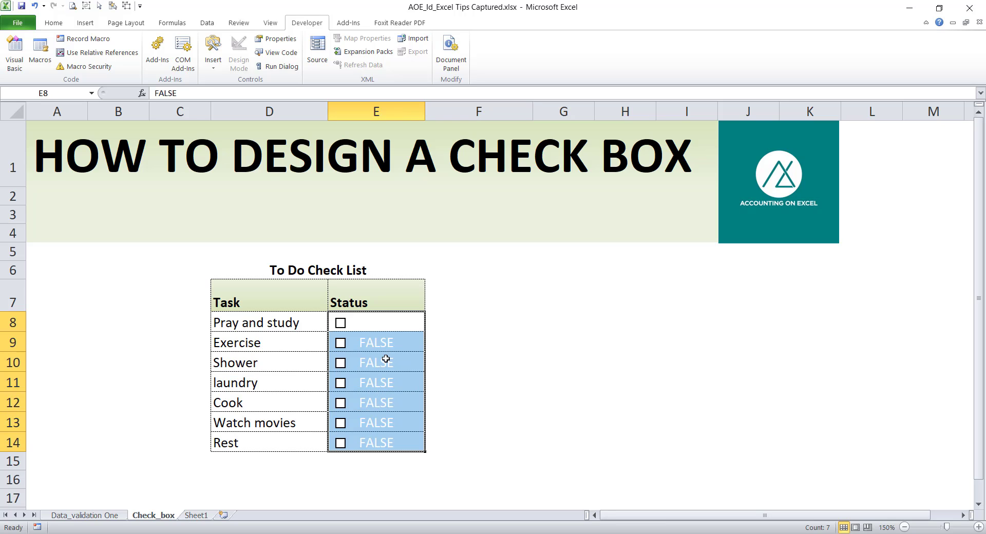
pyautogui.click(53, 23)
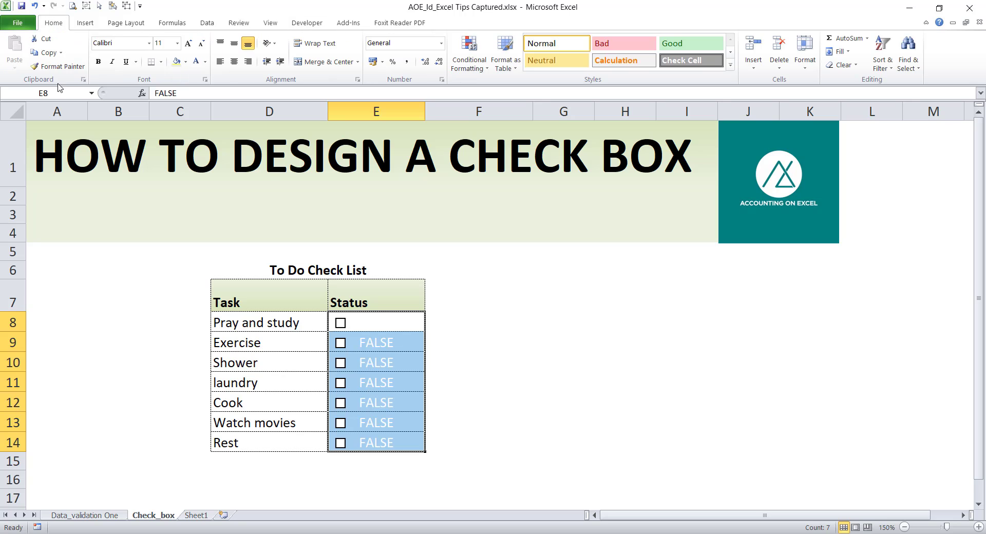
pyautogui.click(205, 61)
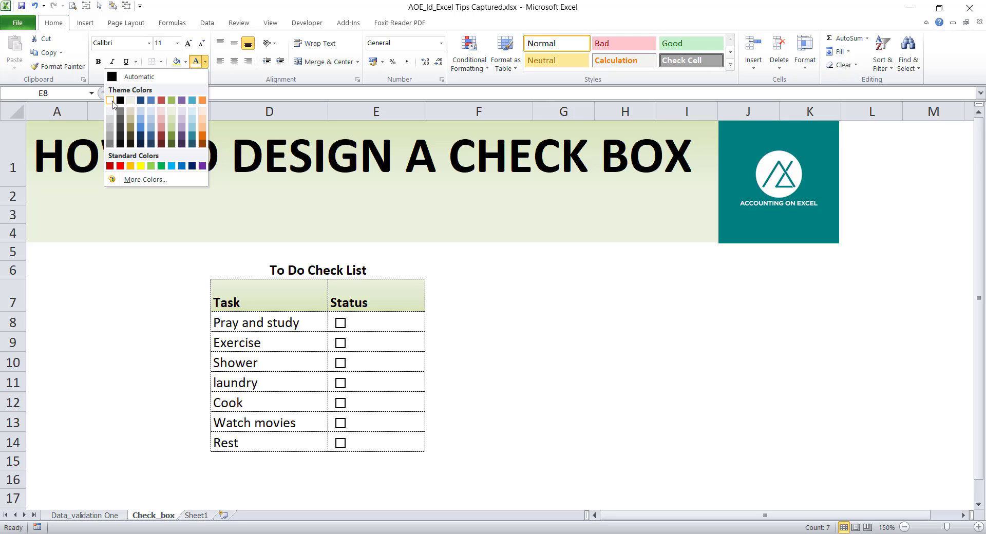
pyautogui.click(112, 101)
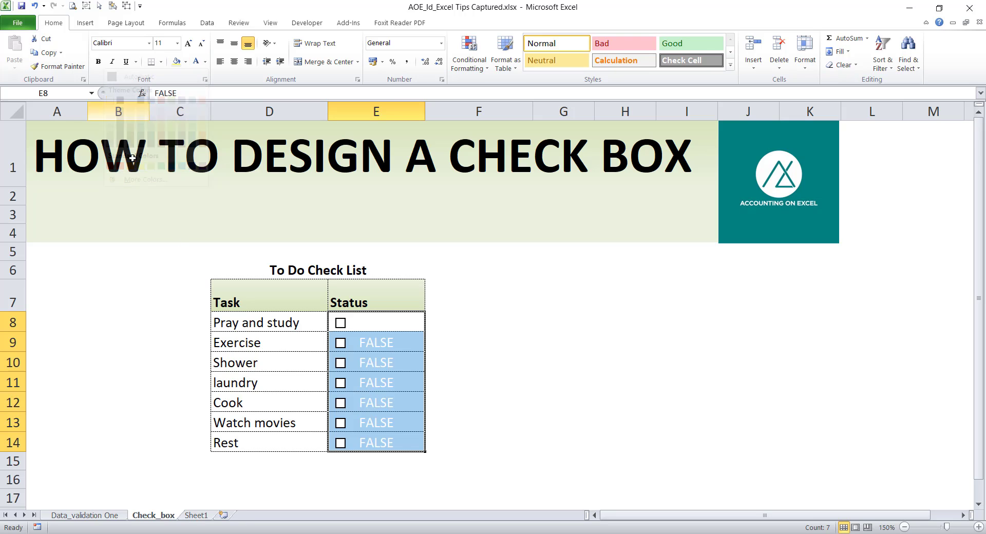
pyautogui.click(487, 348)
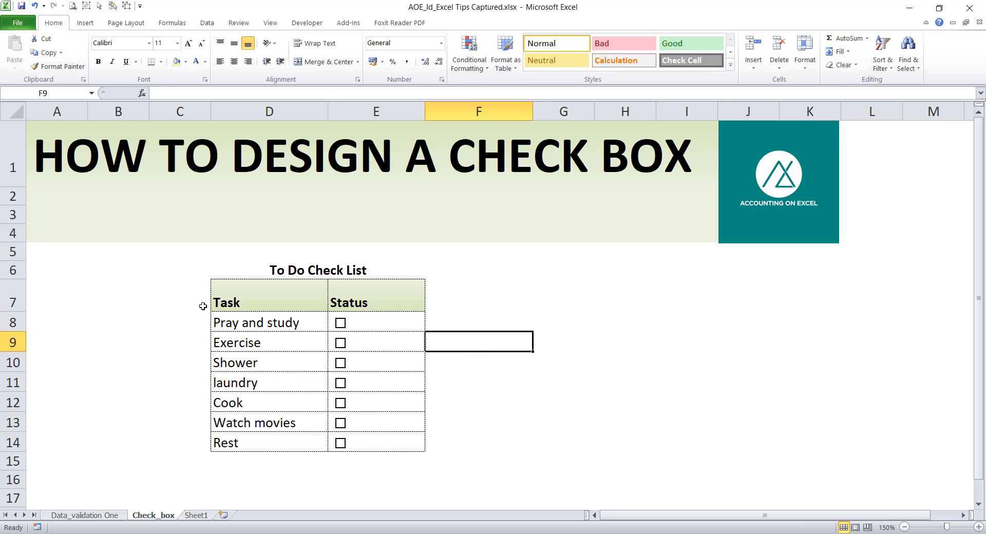
# Tick the Pray and study check box in the finished list
pyautogui.click(340, 323)
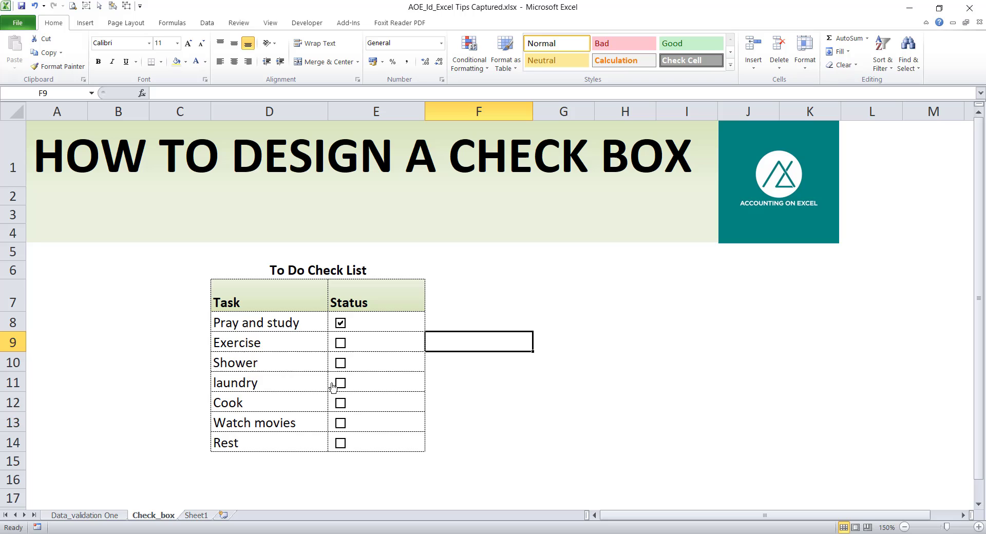